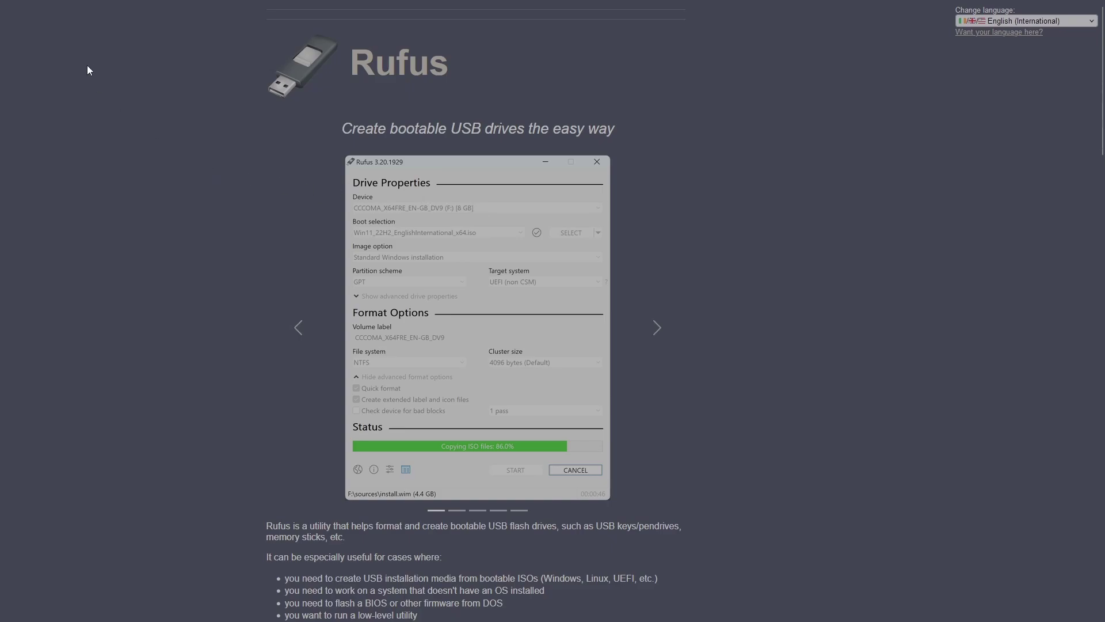
# Download rufus-4.5.exe from the Rufus Downloads listing reached through the Google results.
pyautogui.moveTo(185, 15)
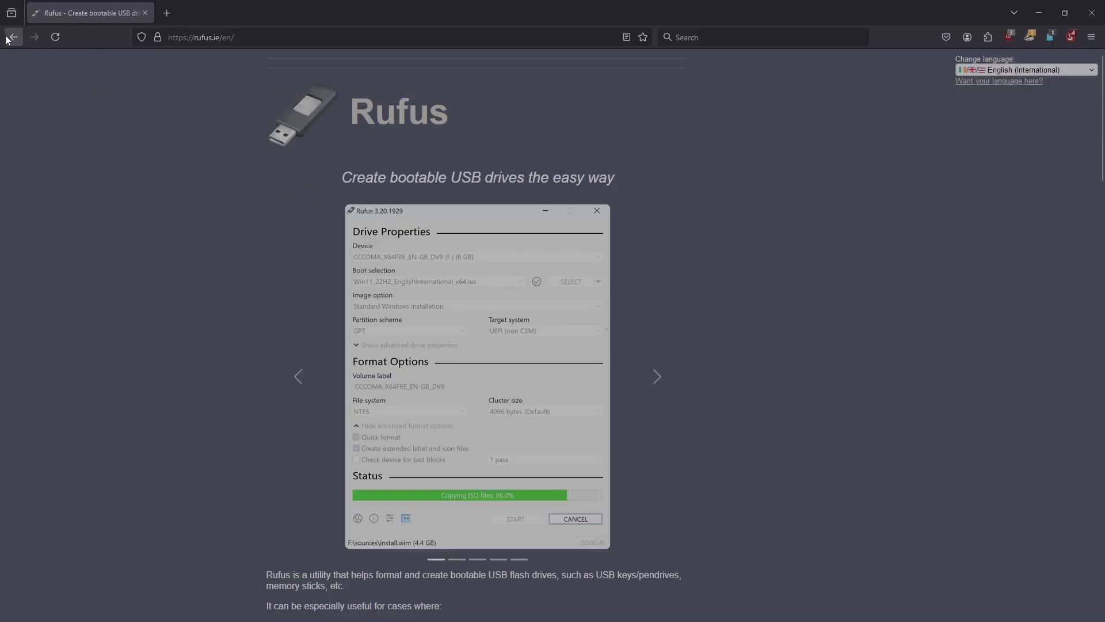
pyautogui.click(12, 37)
pyautogui.click(188, 167)
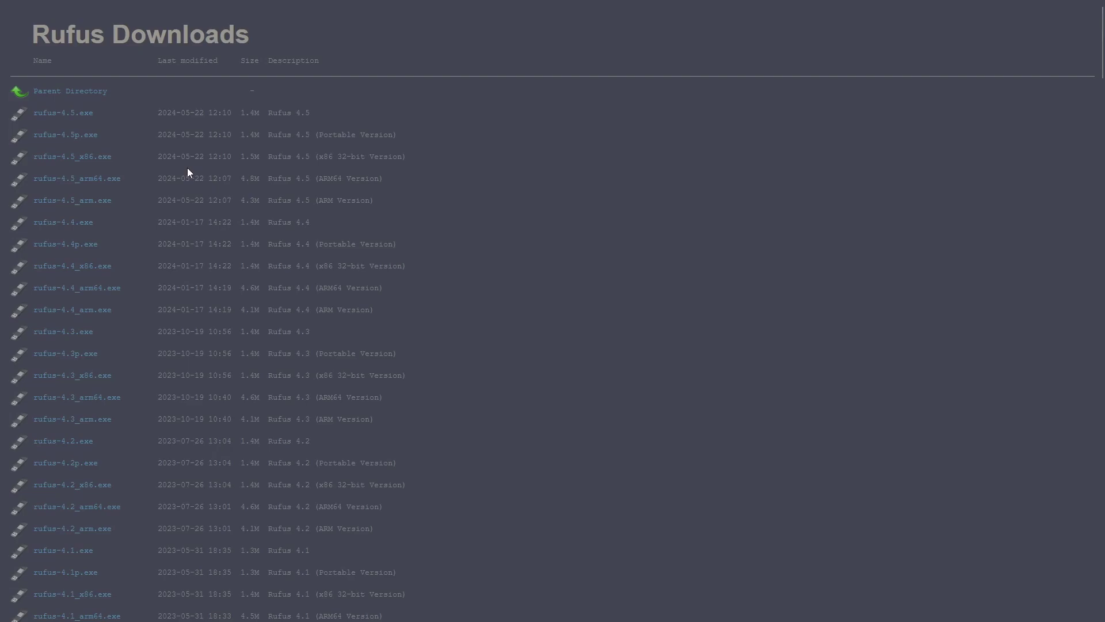
pyautogui.click(66, 113)
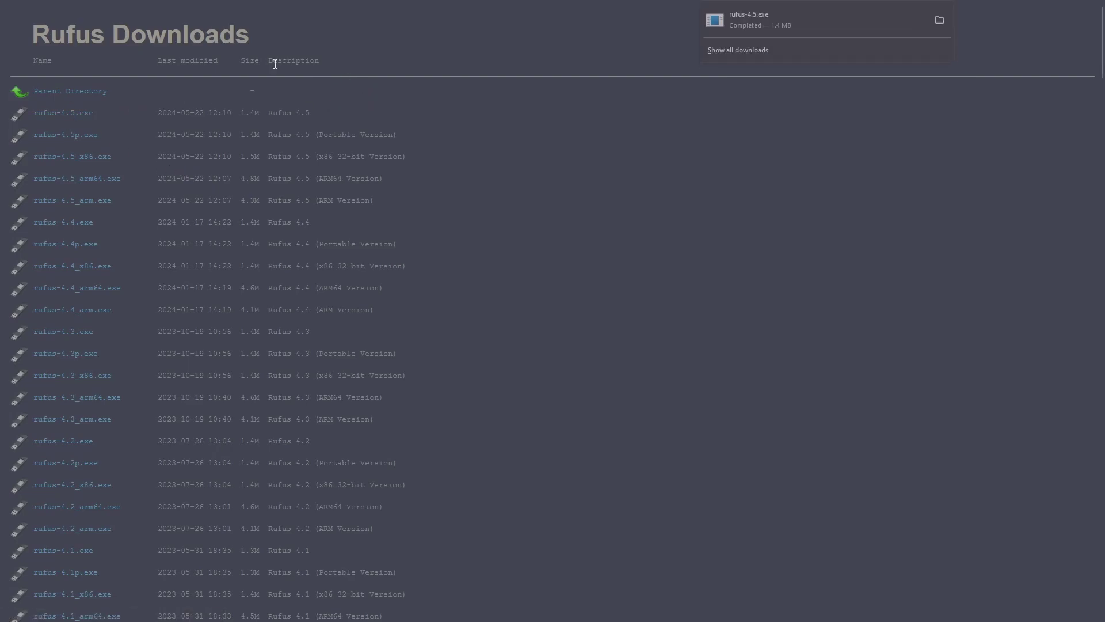
pyautogui.click(150, 2)
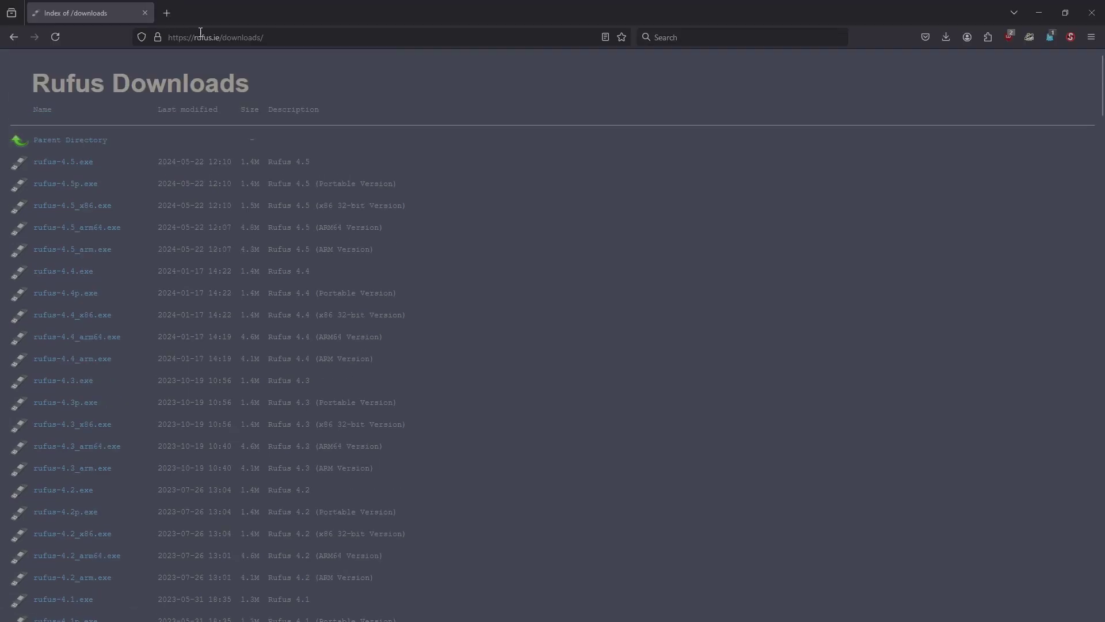
# Restart Firefox and search Google for 'windows iso'.
pyautogui.click(1093, 20)
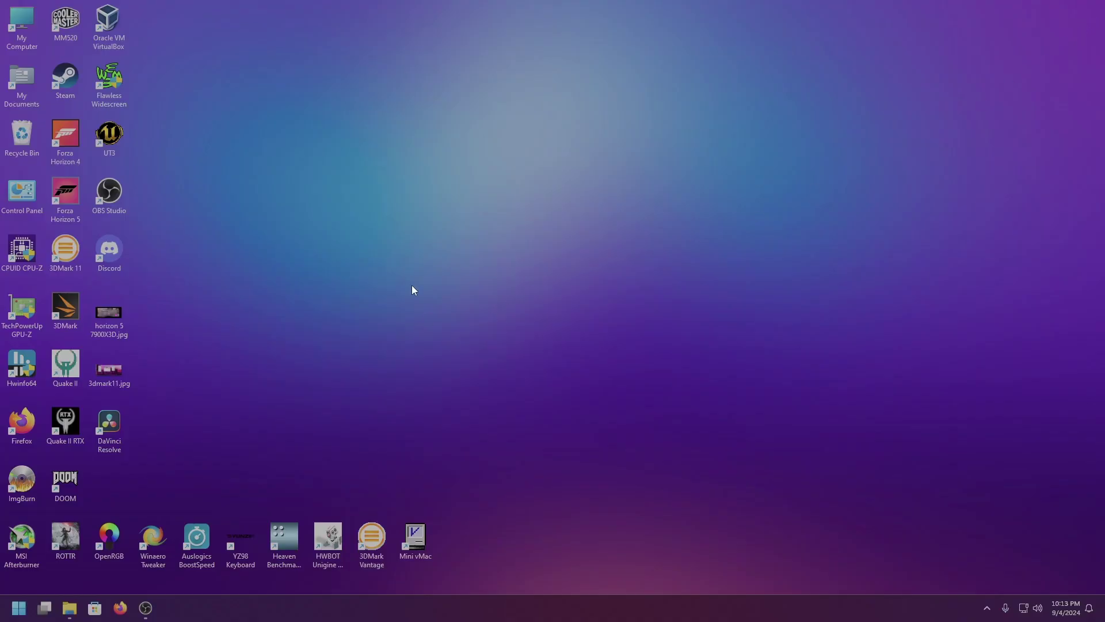
pyautogui.doubleClick(24, 424)
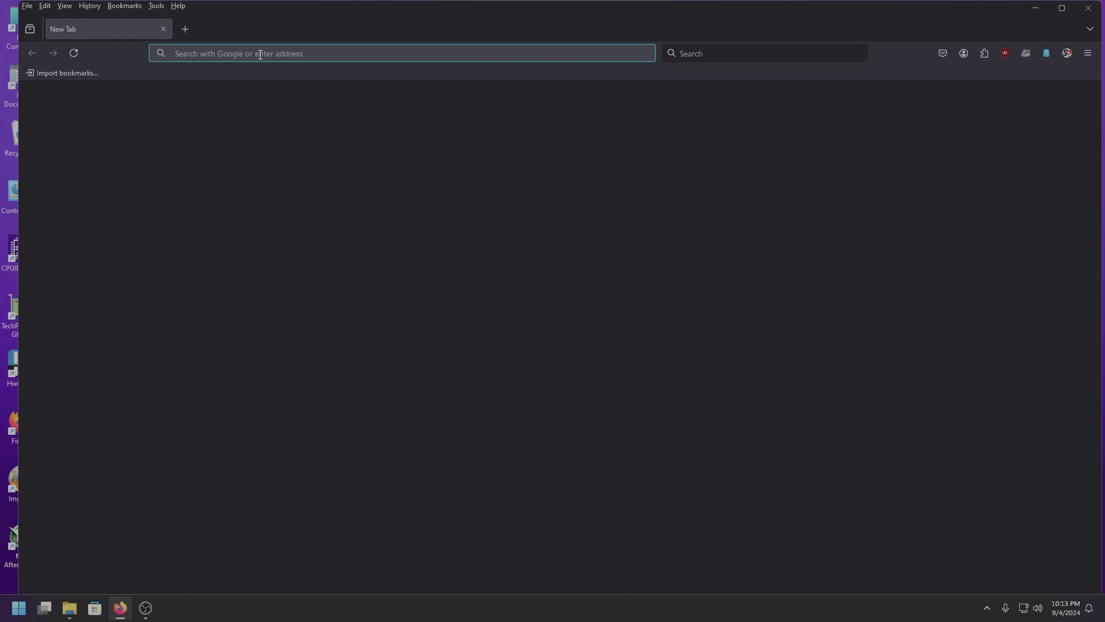
pyautogui.write('windows-')
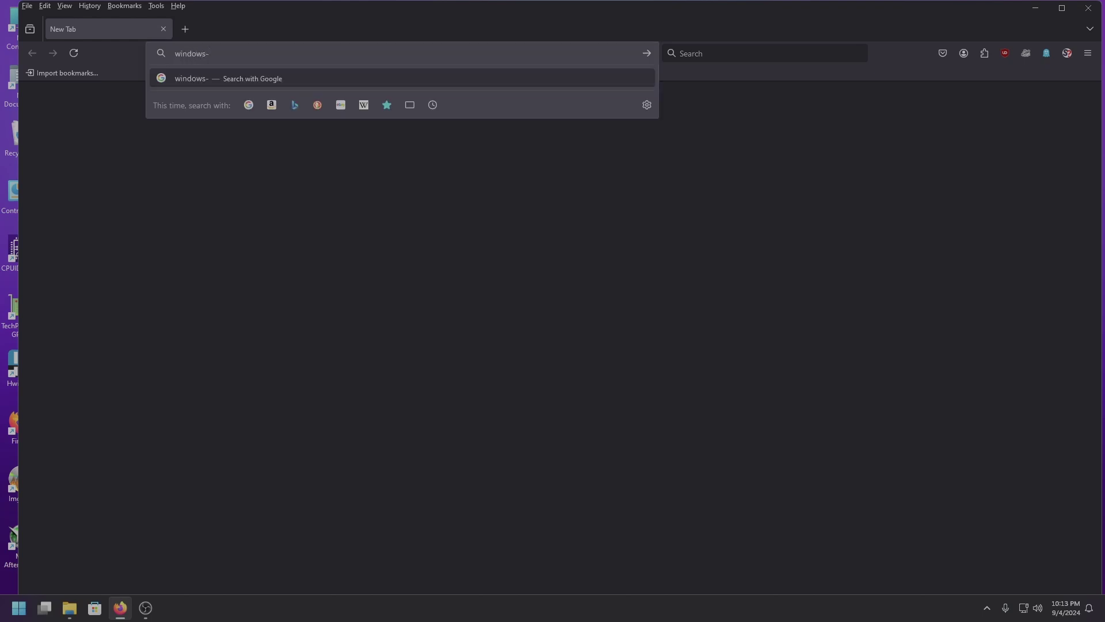
pyautogui.write(' iso')
pyautogui.press('Return')
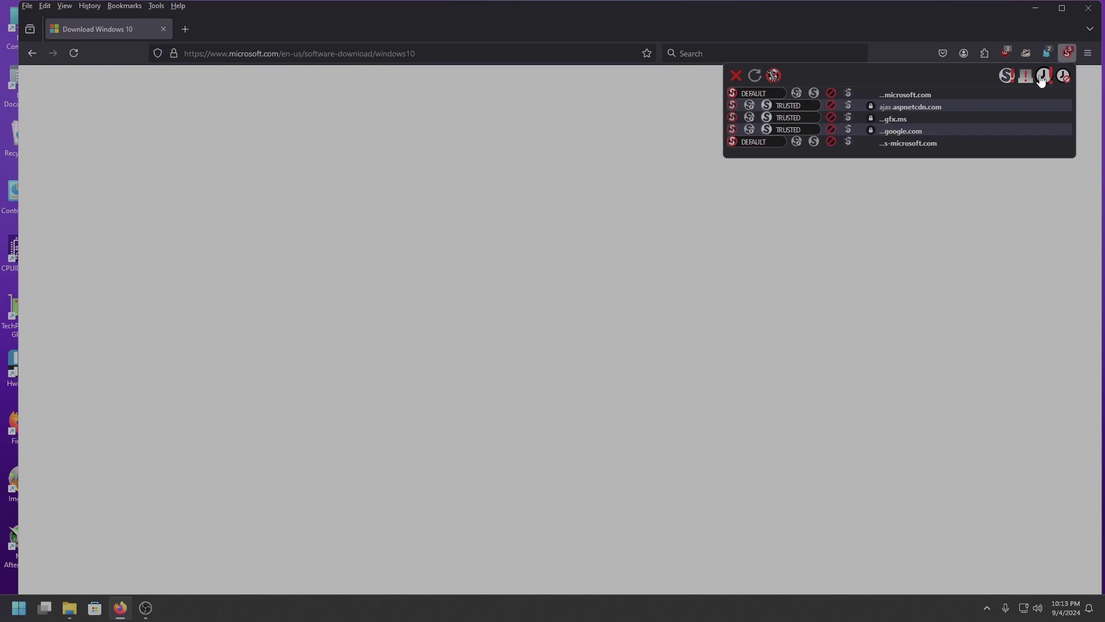
# On the Download Windows 10 page, allow scripts and expand More download options.
pyautogui.click(921, 11)
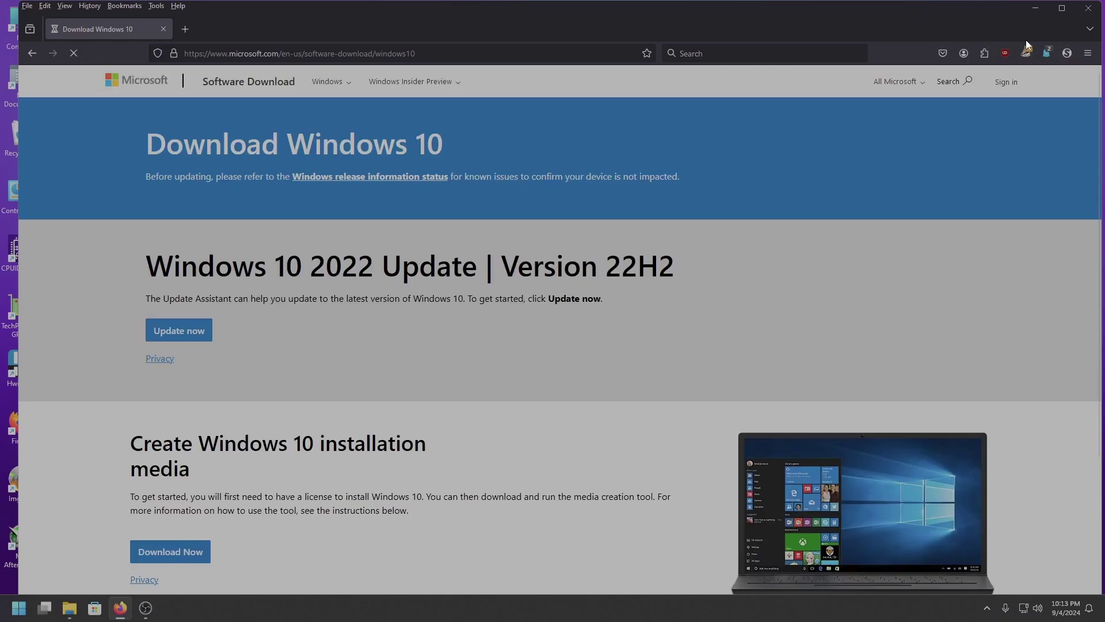
pyautogui.scroll(-5, 679, 161)
pyautogui.scroll(-1, 461, 198)
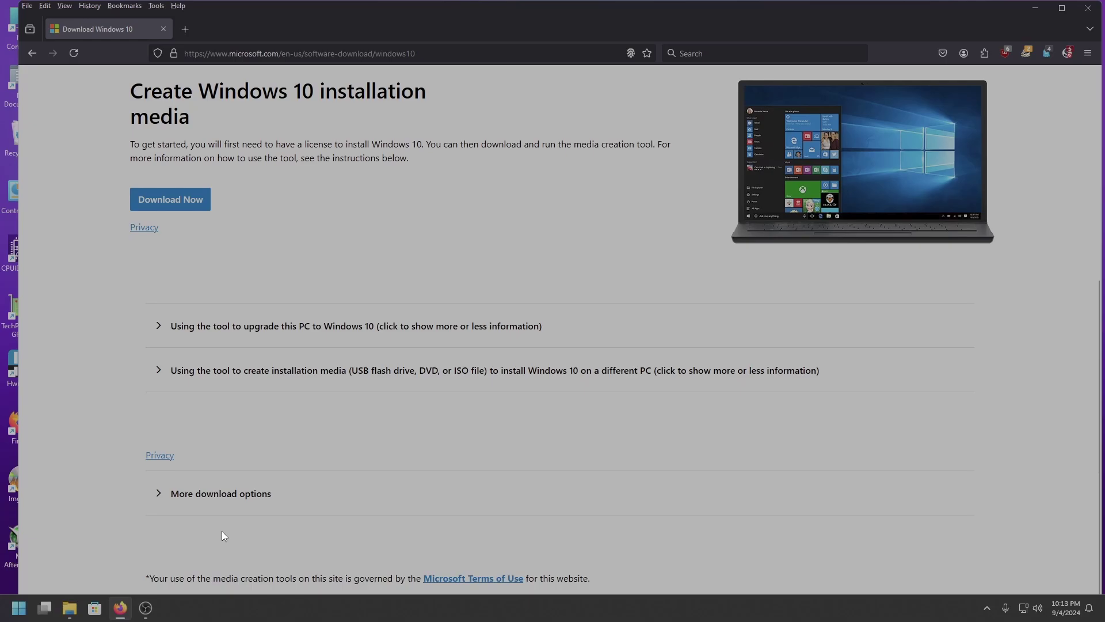
pyautogui.click(221, 497)
pyautogui.scroll(-3, 271, 452)
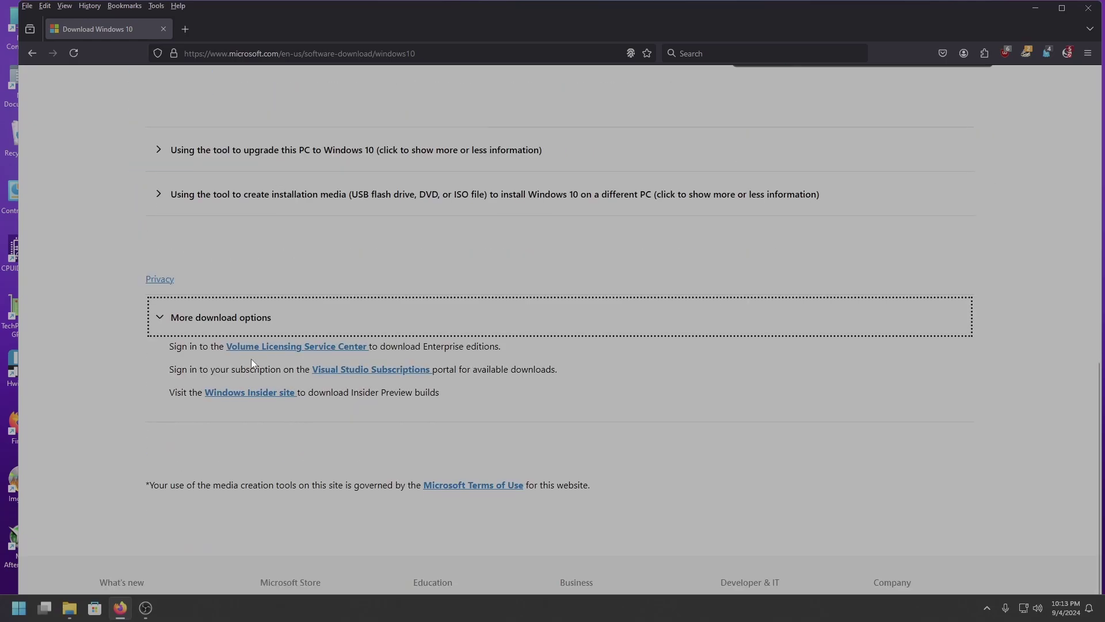
# Open Download Windows 11 from the results and choose Windows 11 (multi-edition ISO for x64 devices).
pyautogui.click(32, 53)
pyautogui.scroll(-1, 554, 288)
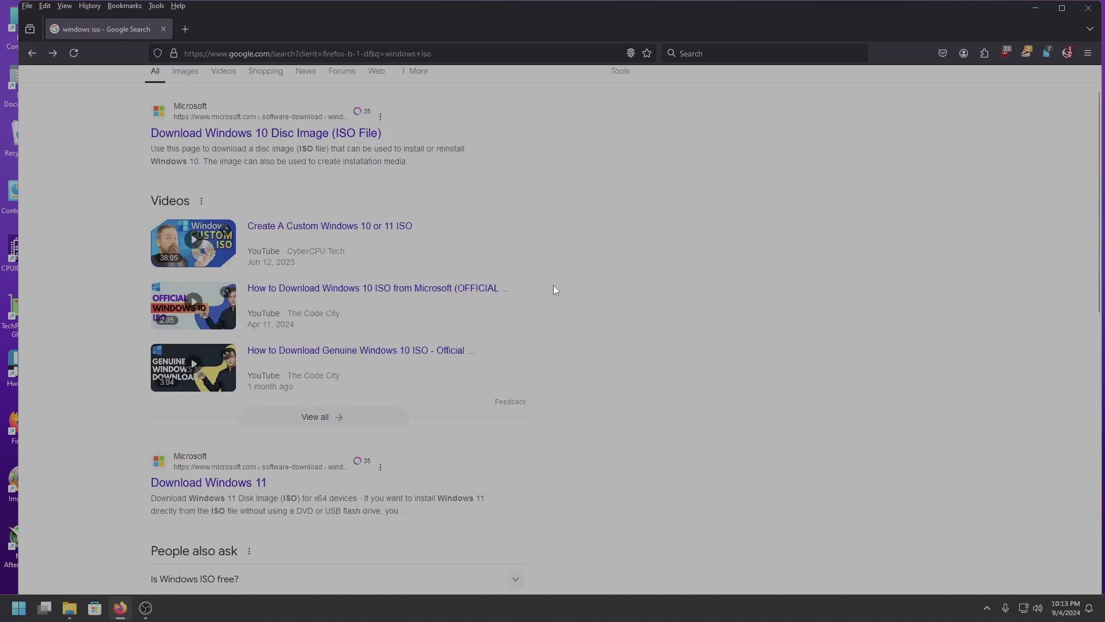
pyautogui.scroll(-3, 553, 285)
pyautogui.click(236, 309)
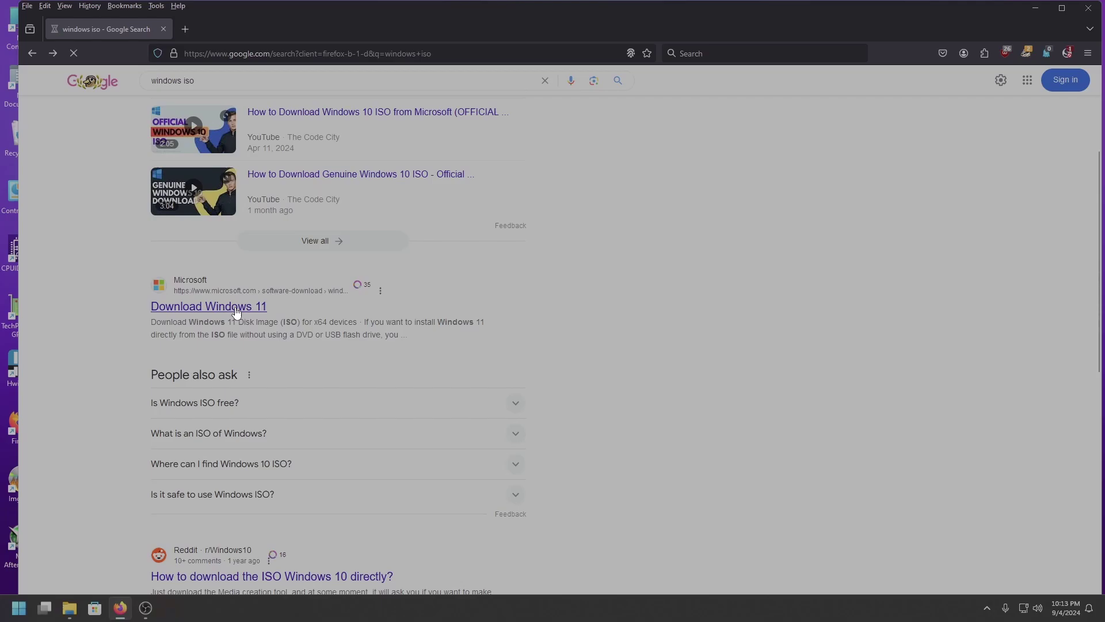
pyautogui.scroll(-6, 475, 333)
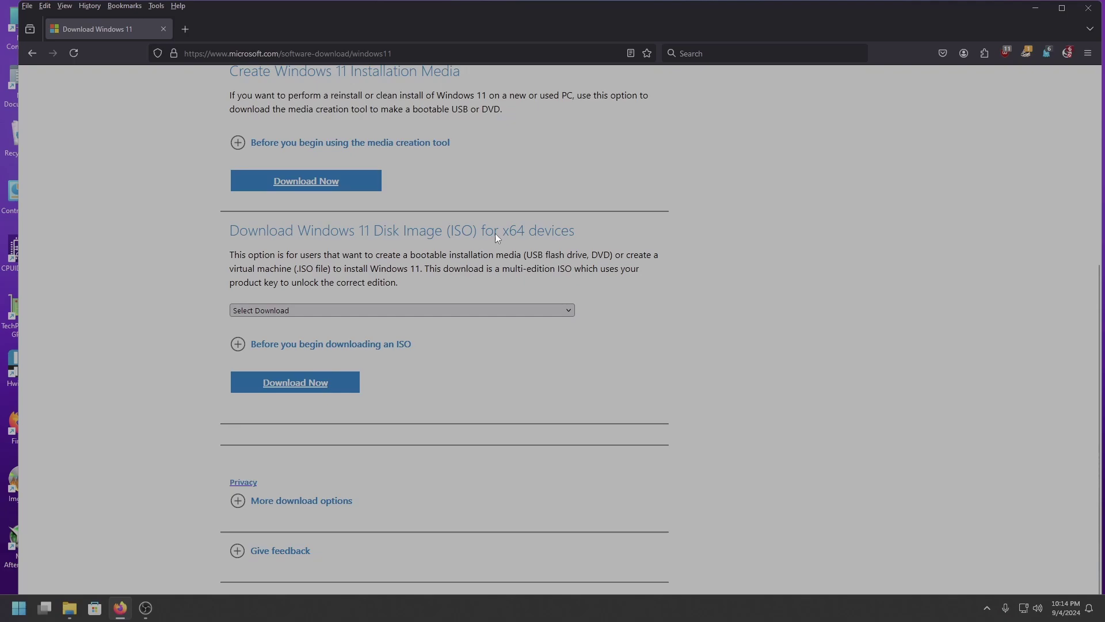
pyautogui.click(423, 311)
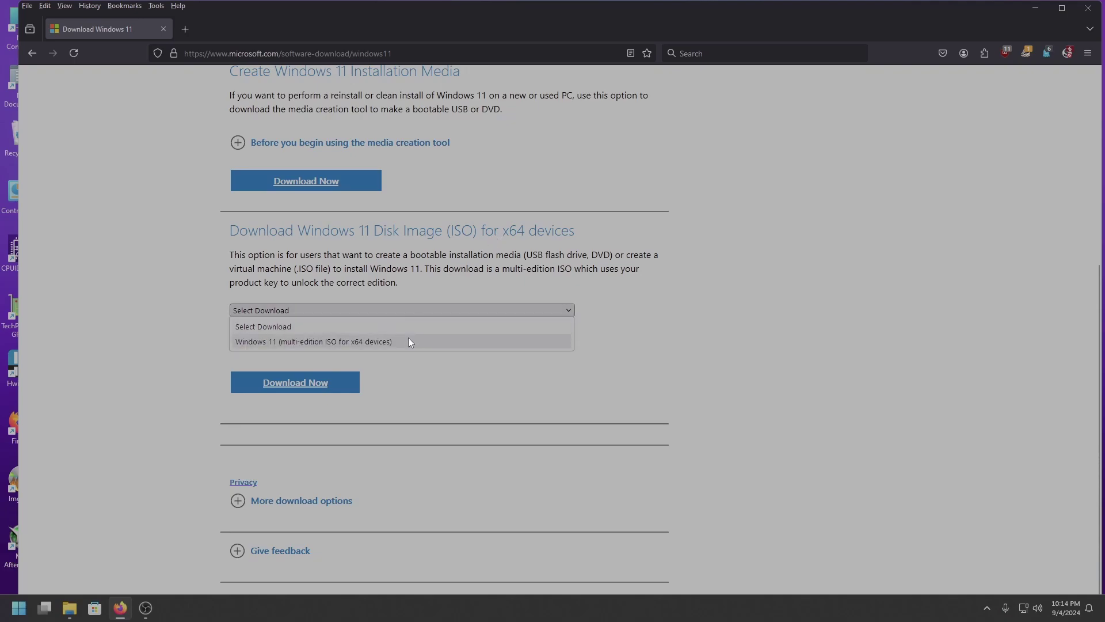
pyautogui.click(406, 341)
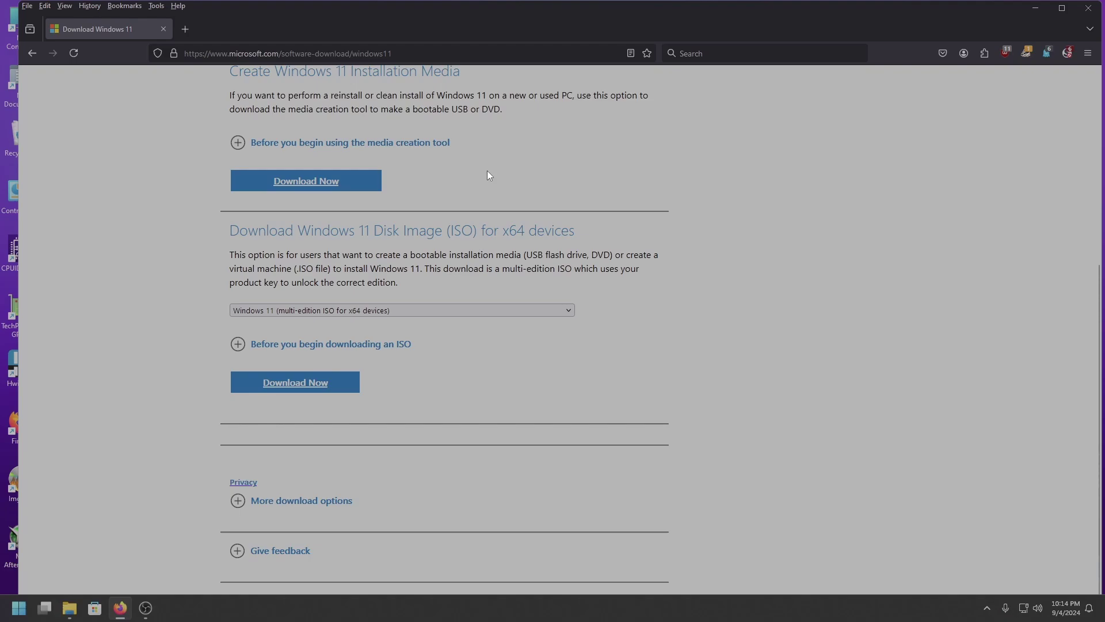
pyautogui.click(454, 53)
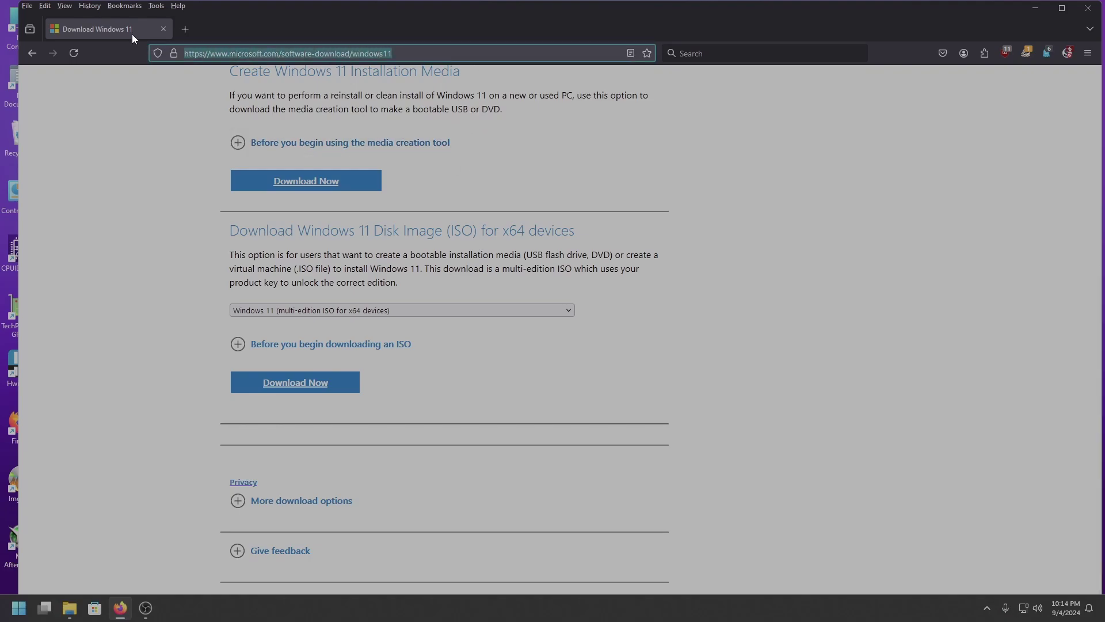
# Go to linuxmint.com and allow the site's scripts so the homepage renders fully.
pyautogui.press('BackSpace')
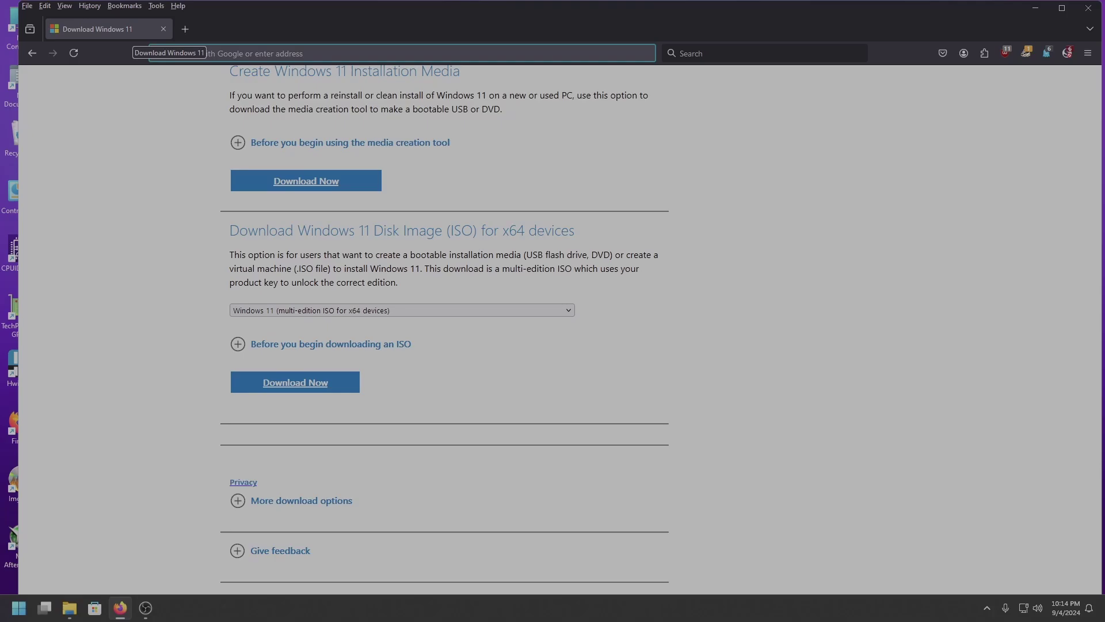
pyautogui.write('lin')
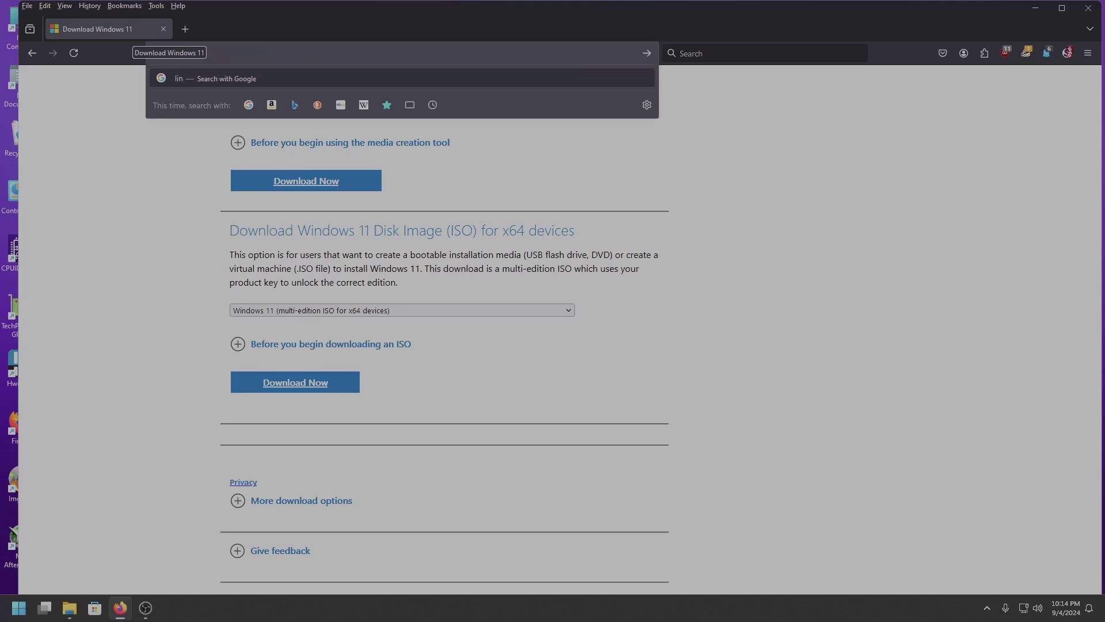
pyautogui.write('uxmint.co')
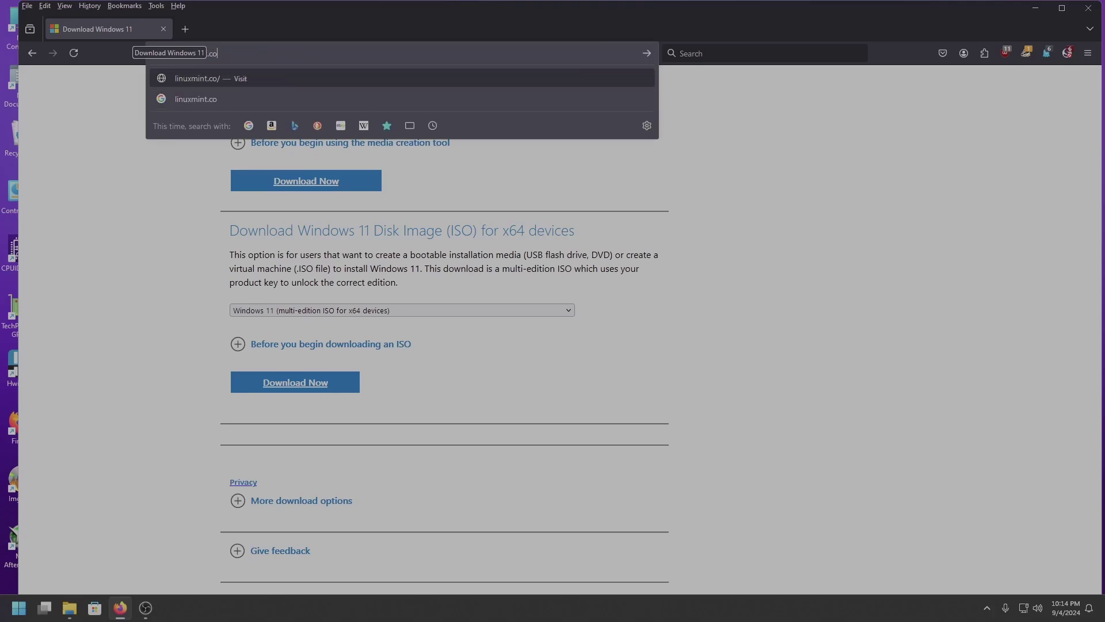
pyautogui.press('Return')
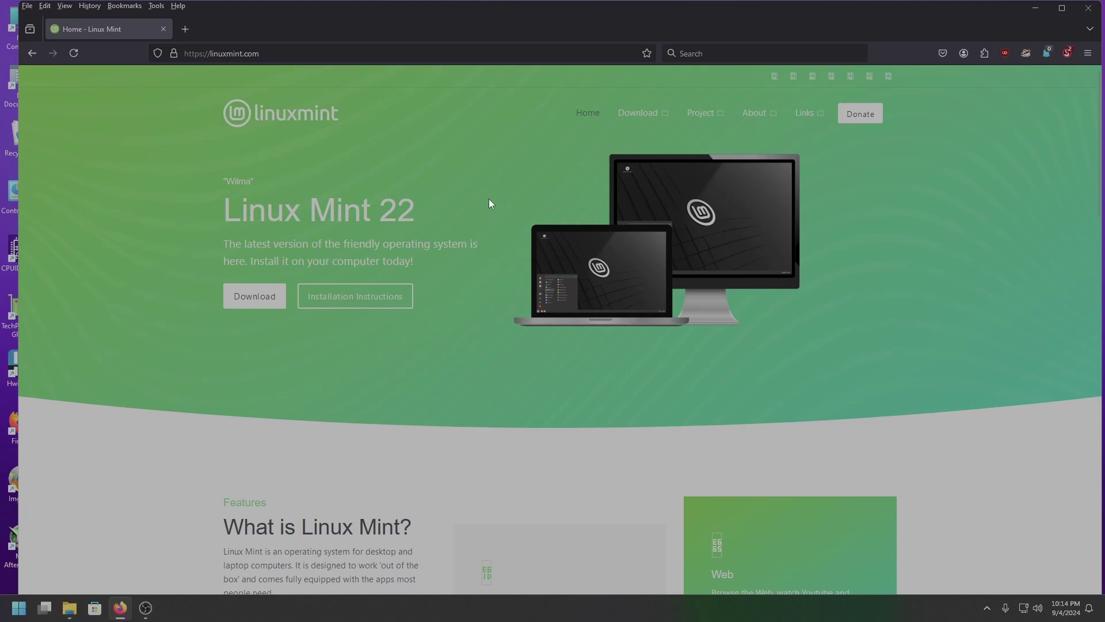
pyautogui.click(1068, 53)
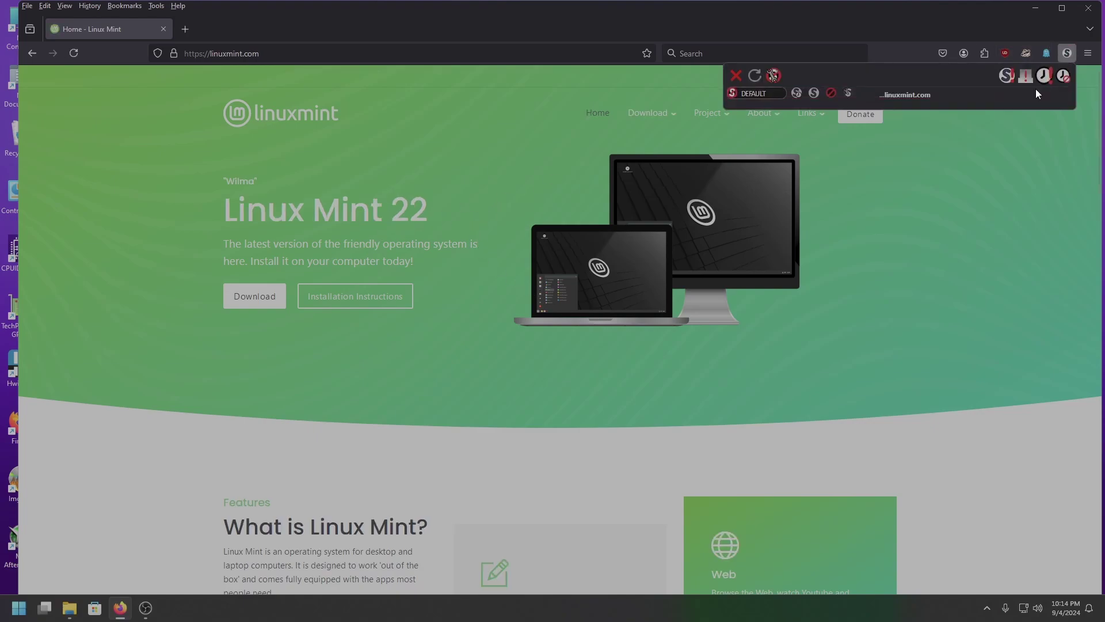
pyautogui.click(835, 346)
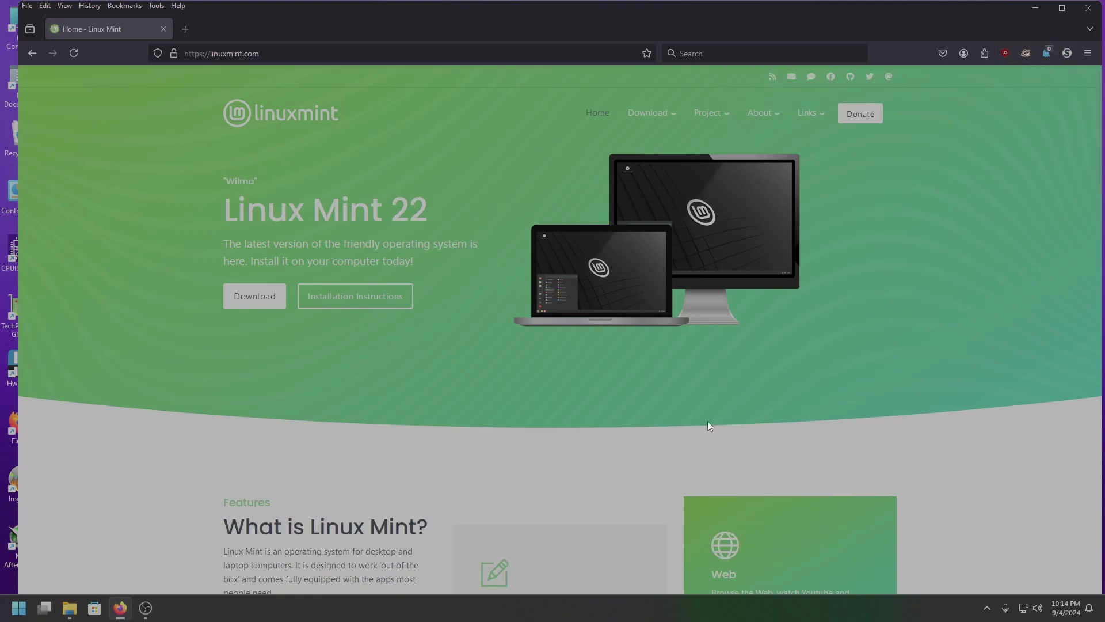
pyautogui.click(266, 298)
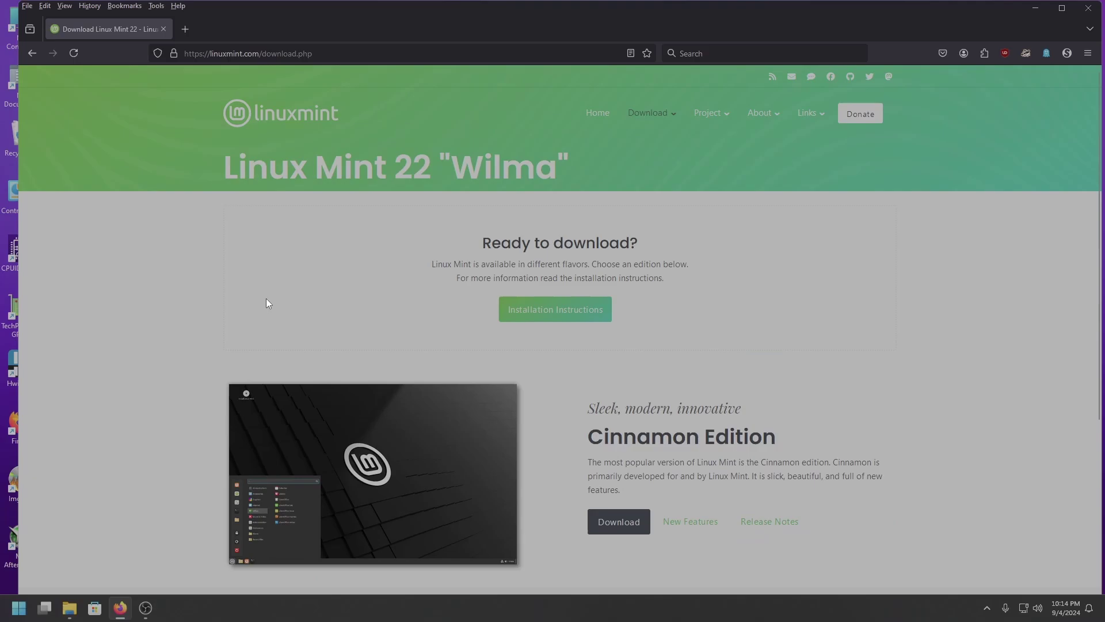
pyautogui.scroll(-4, 861, 290)
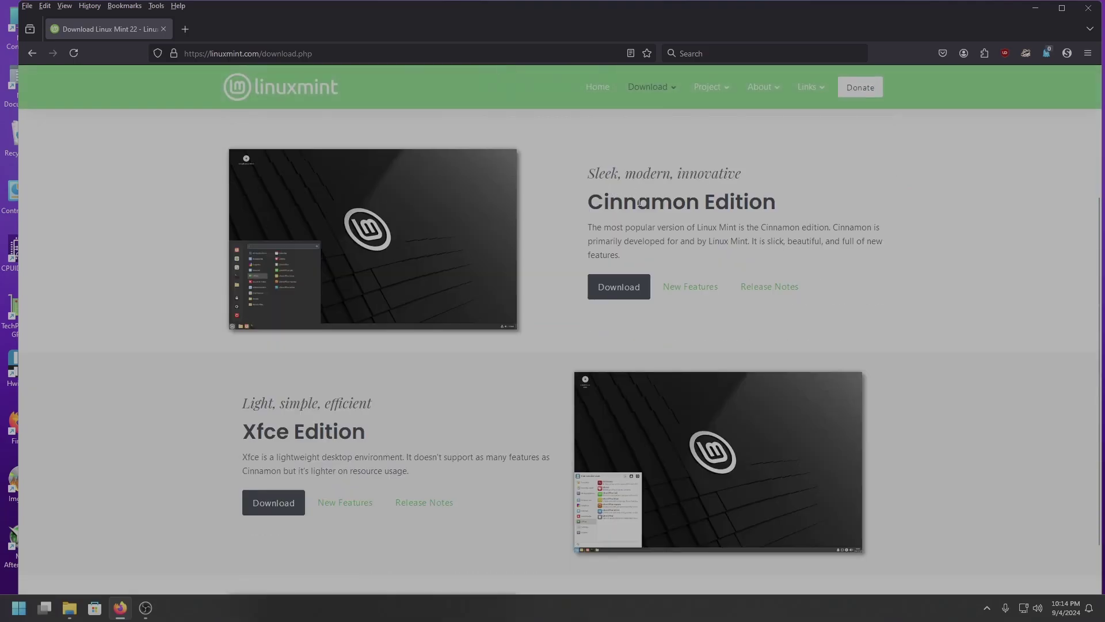
pyautogui.scroll(-4, 785, 264)
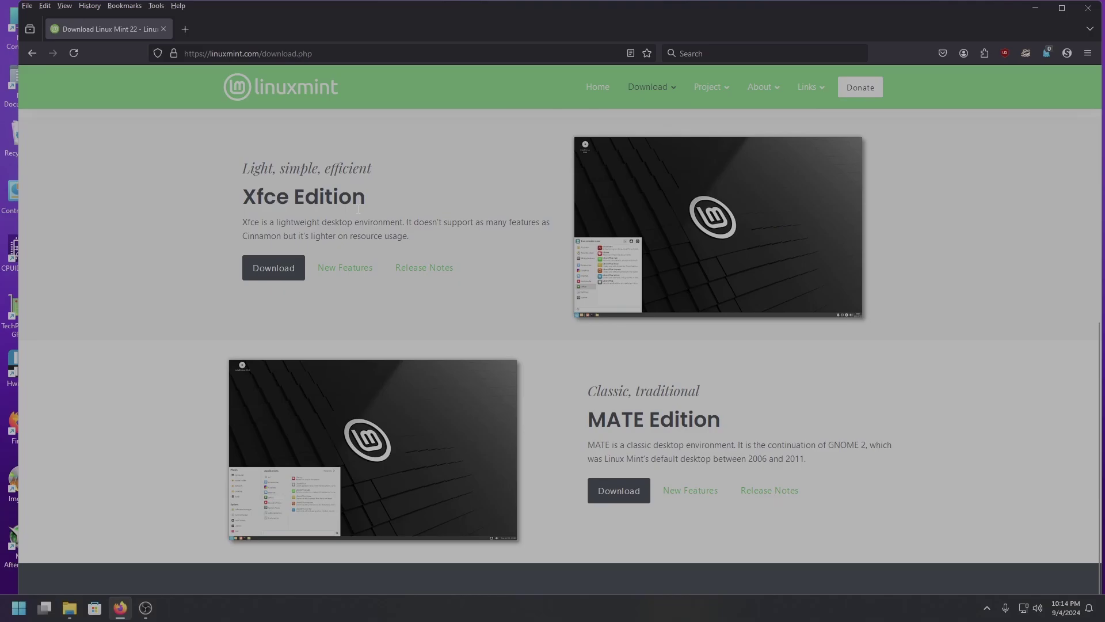
pyautogui.scroll(-2, 699, 330)
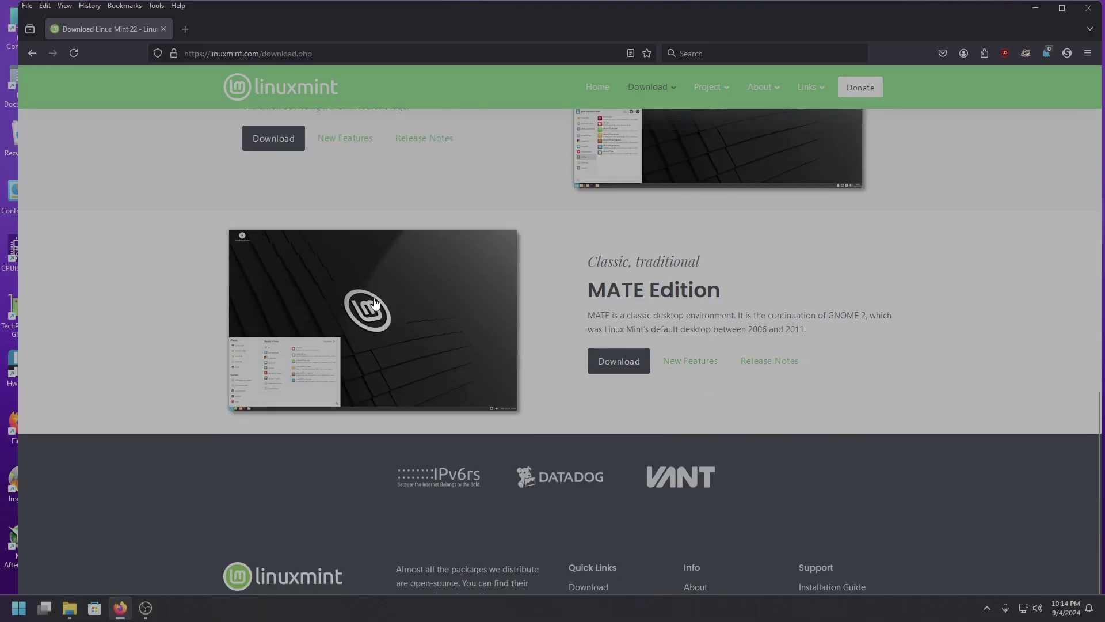
pyautogui.scroll(7, 691, 310)
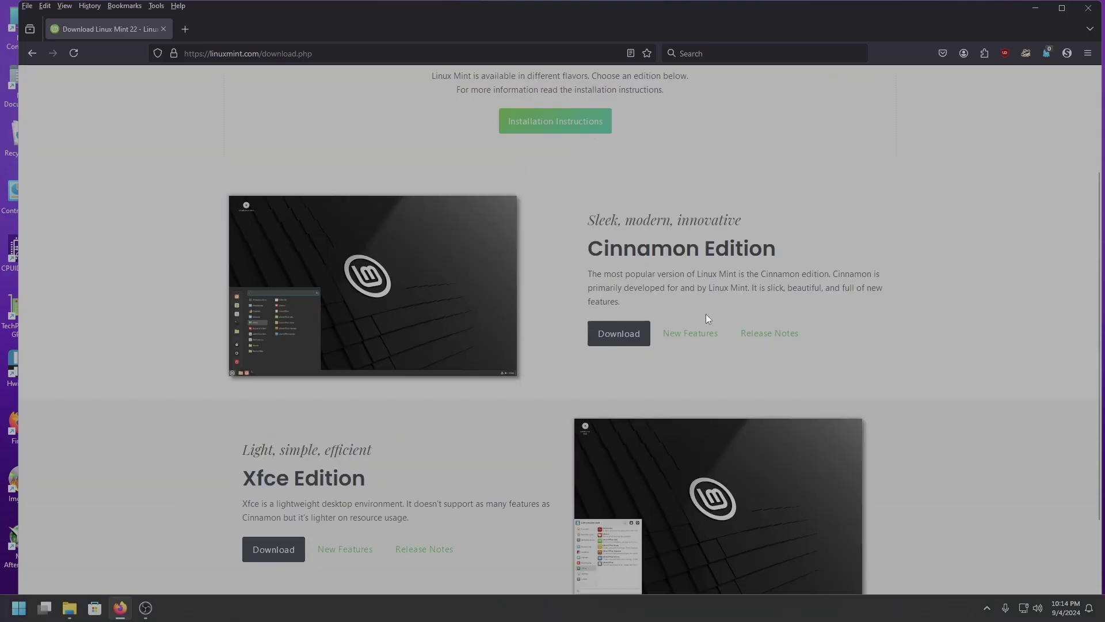
pyautogui.scroll(2, 706, 316)
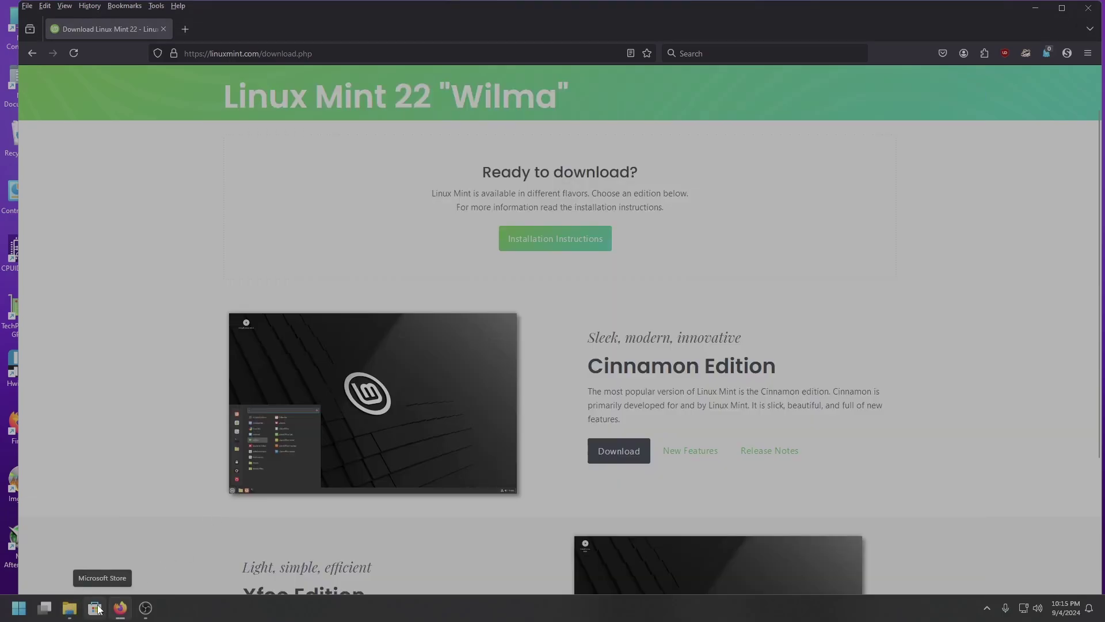
# Close the Firefox window from the taskbar.
pyautogui.click(21, 609)
pyautogui.click(26, 610)
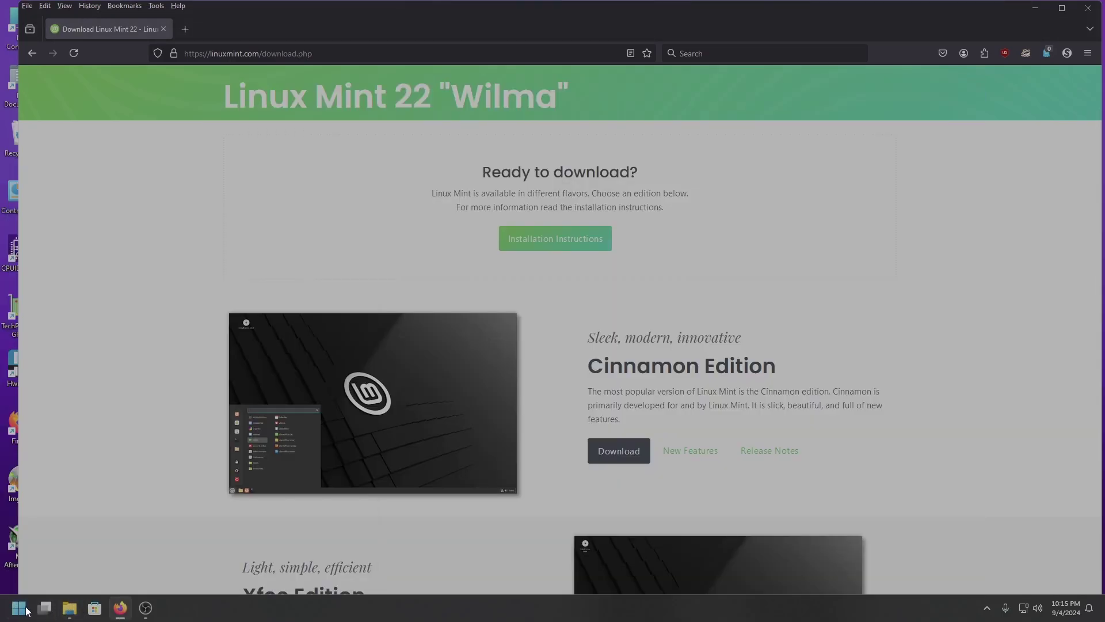
pyautogui.click(120, 610)
pyautogui.click(121, 610)
pyautogui.click(1098, 13)
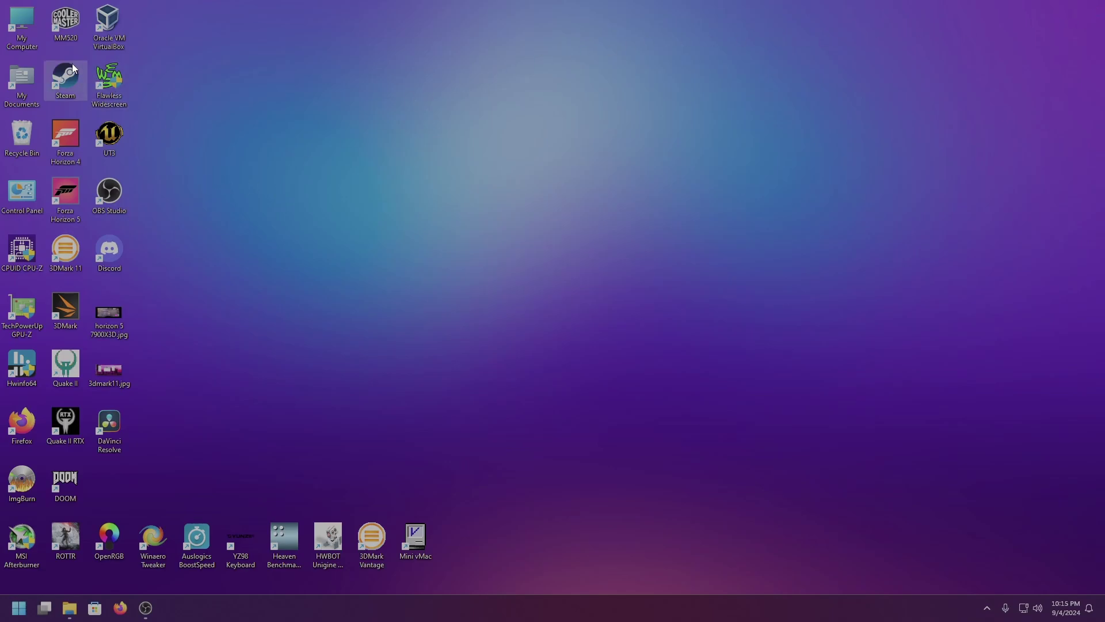
# Launch rufus-4.5.exe from the Downloads folder in File Explorer.
pyautogui.doubleClick(21, 81)
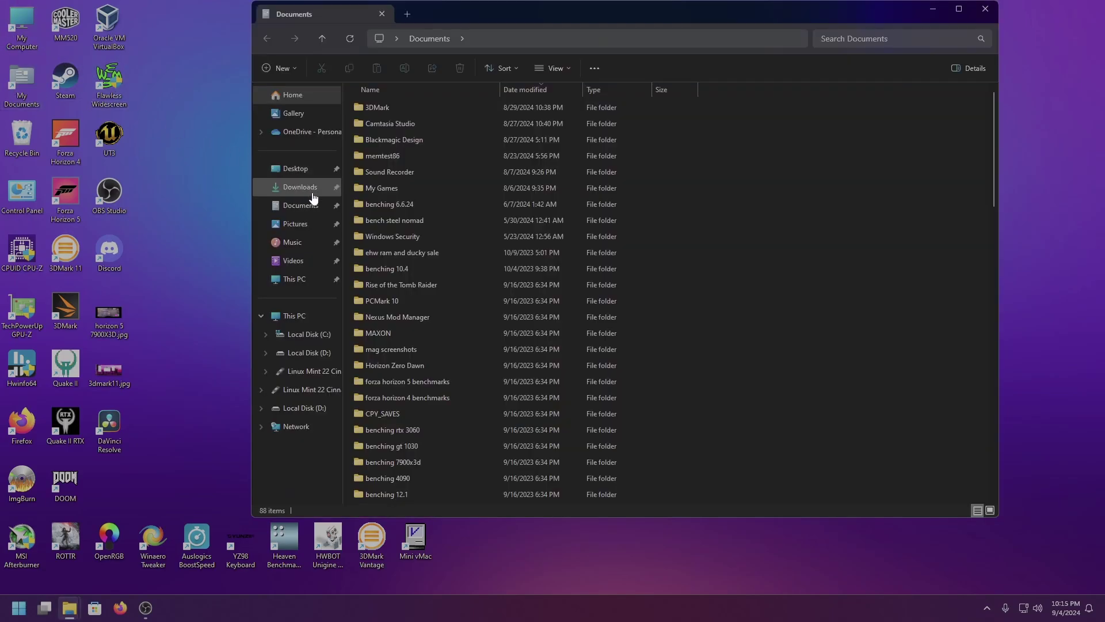
pyautogui.click(300, 187)
pyautogui.doubleClick(372, 124)
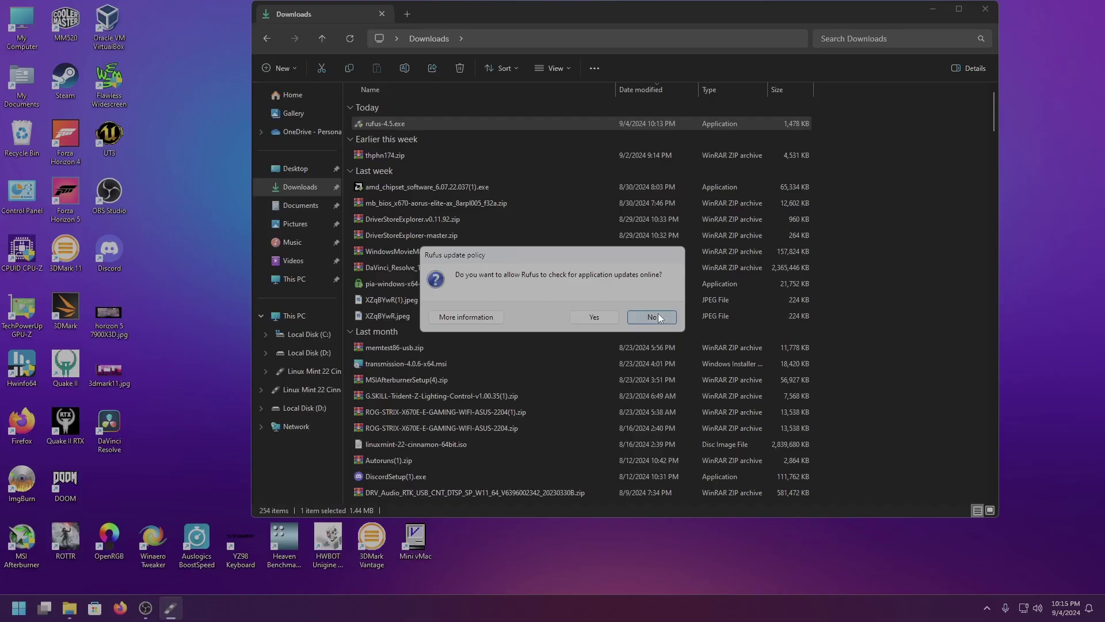
# Decline Rufus update checks, target the 32 GB drive and load linuxmint-22-cinnamon-64bit.iso.
pyautogui.click(658, 314)
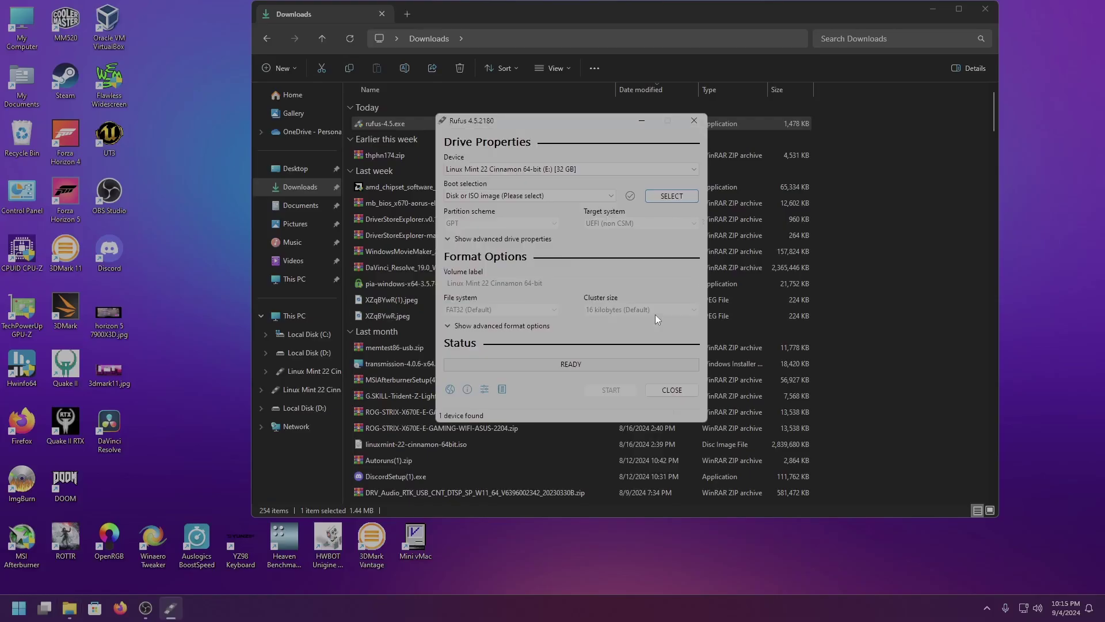
pyautogui.click(545, 169)
pyautogui.click(539, 180)
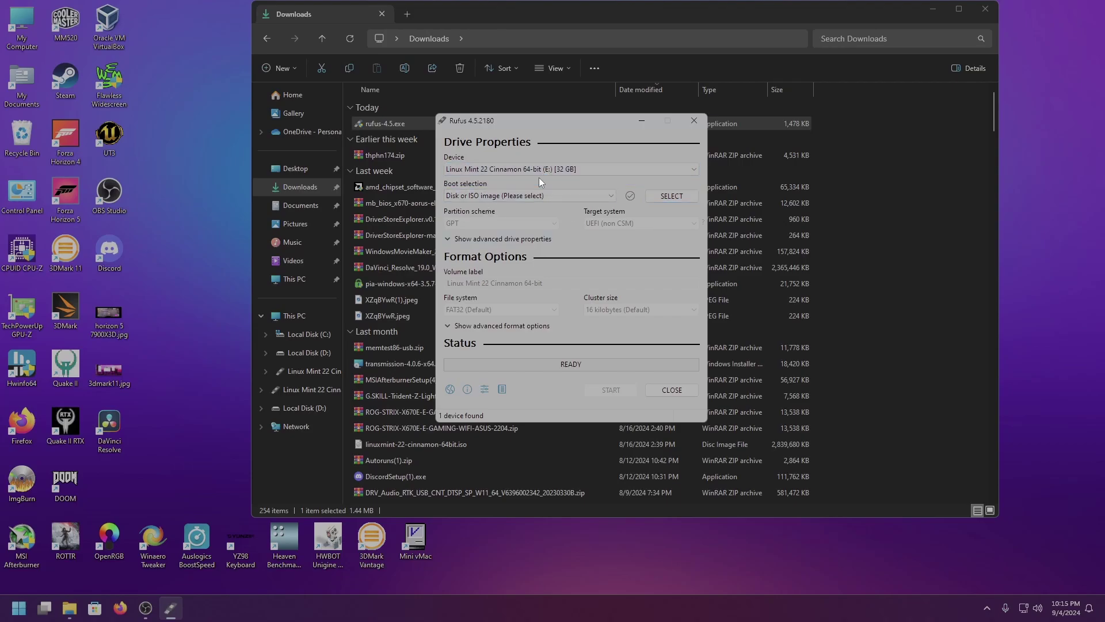
pyautogui.click(671, 196)
pyautogui.scroll(-3, 615, 272)
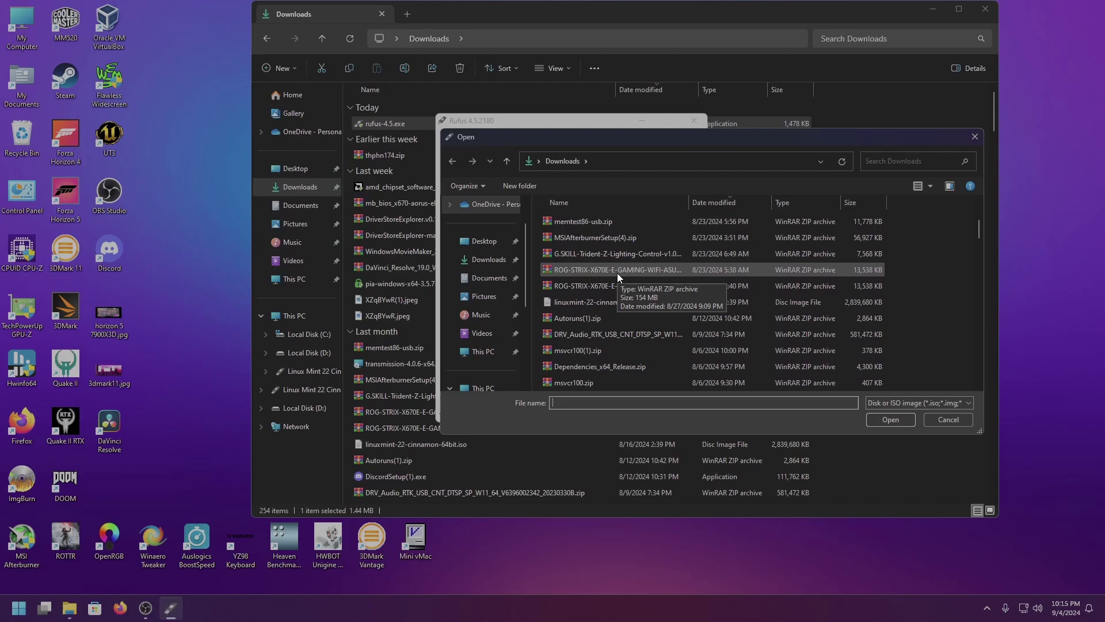
pyautogui.doubleClick(602, 303)
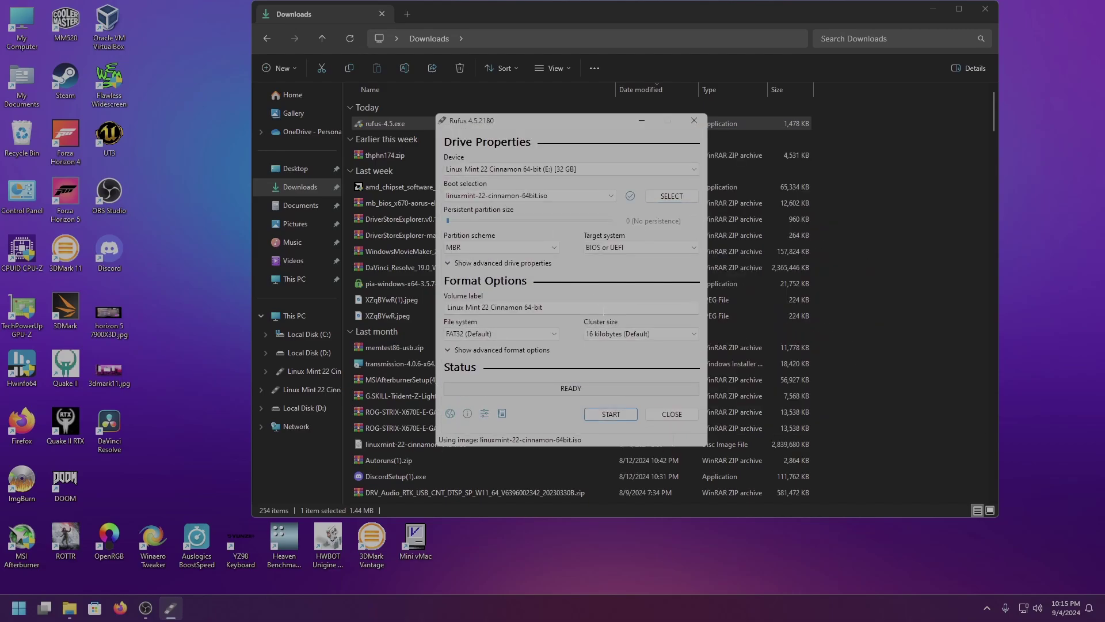
# Set the partition scheme to GPT, targeting UEFI (non CSM).
pyautogui.click(473, 247)
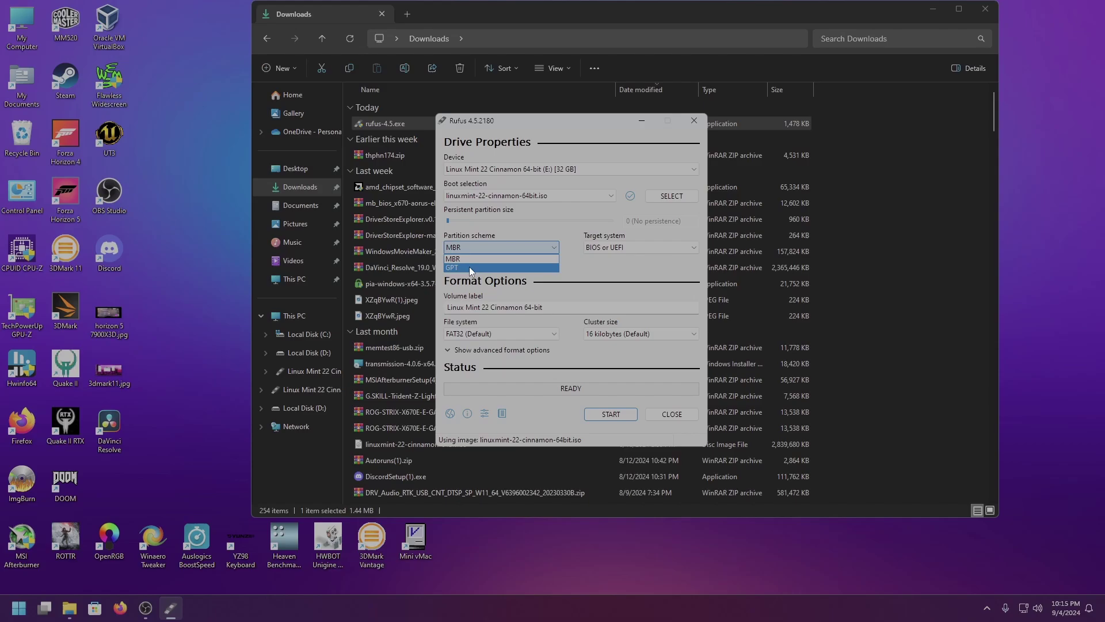
pyautogui.click(469, 267)
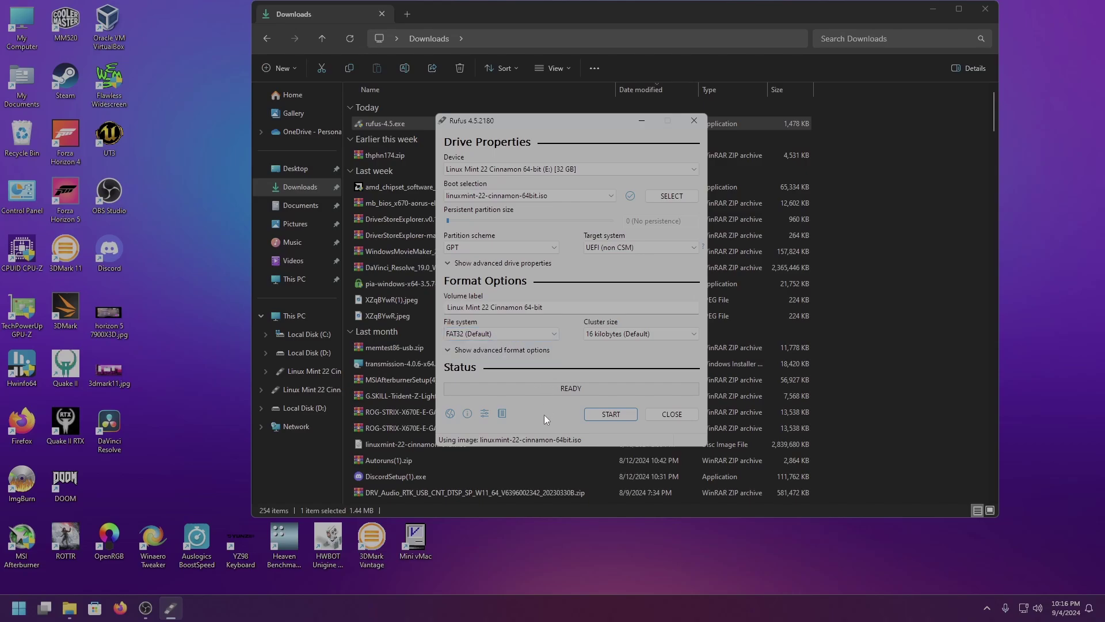
pyautogui.click(554, 168)
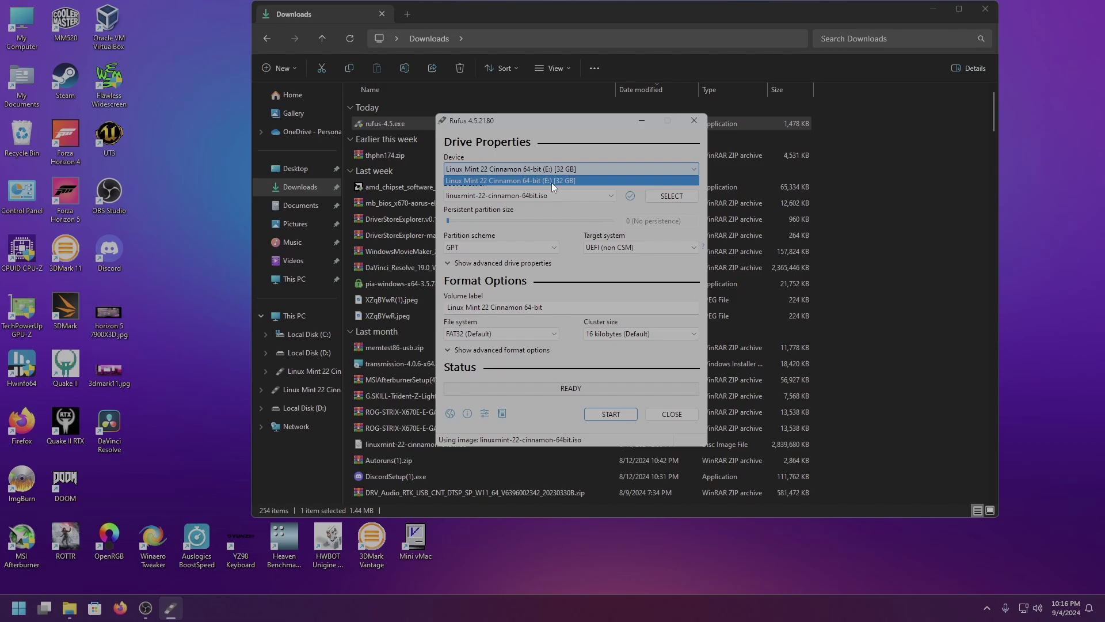
pyautogui.click(552, 182)
pyautogui.doubleClick(26, 21)
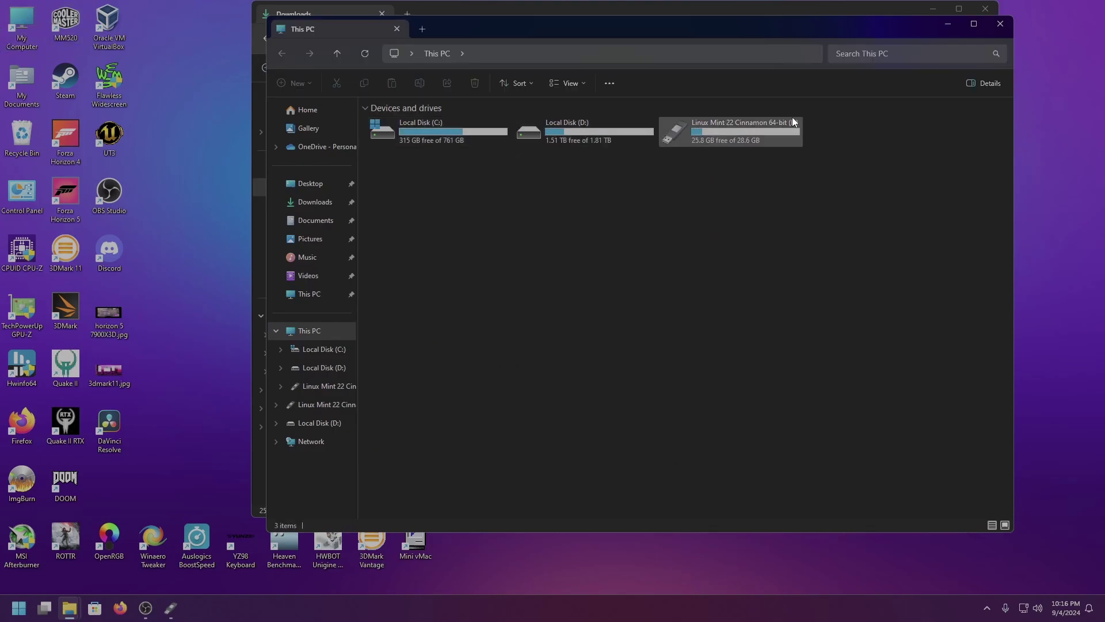
pyautogui.click(1001, 24)
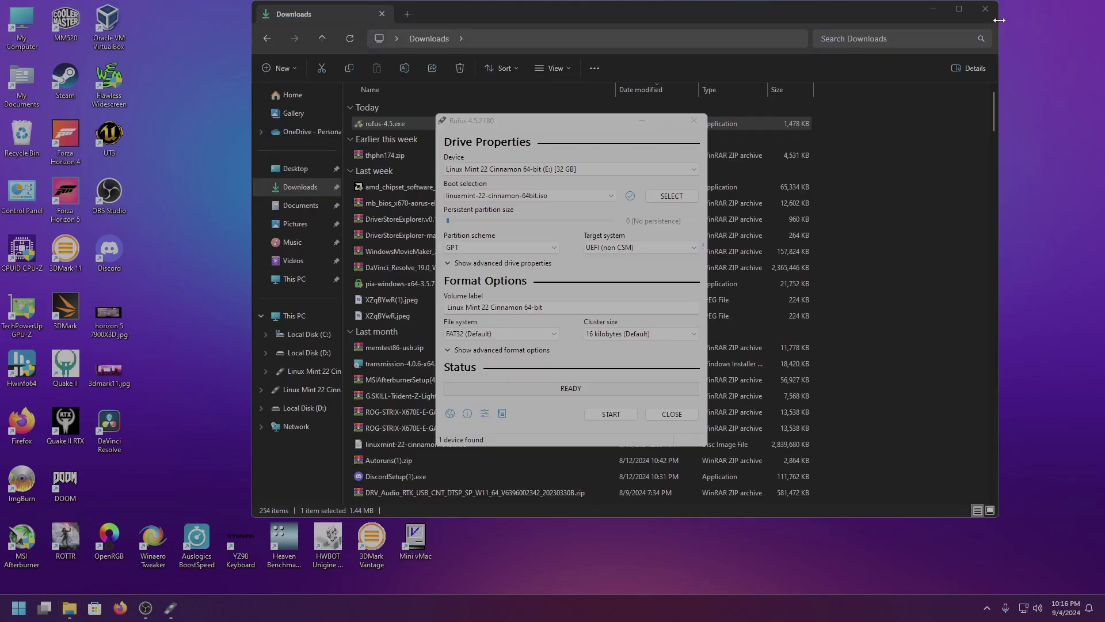
pyautogui.click(528, 168)
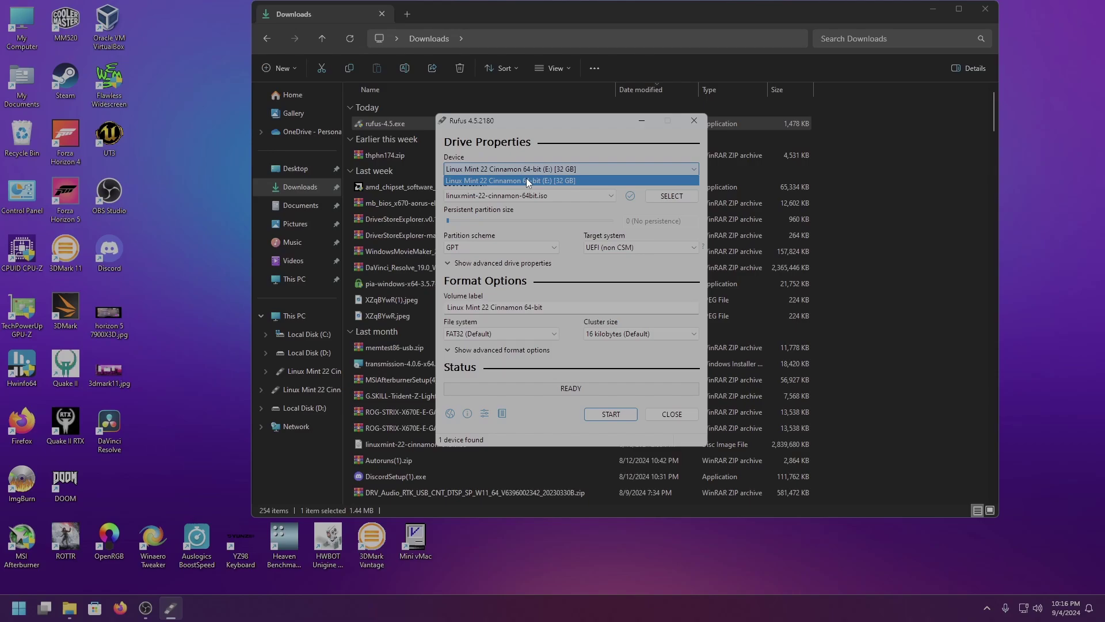
pyautogui.click(526, 178)
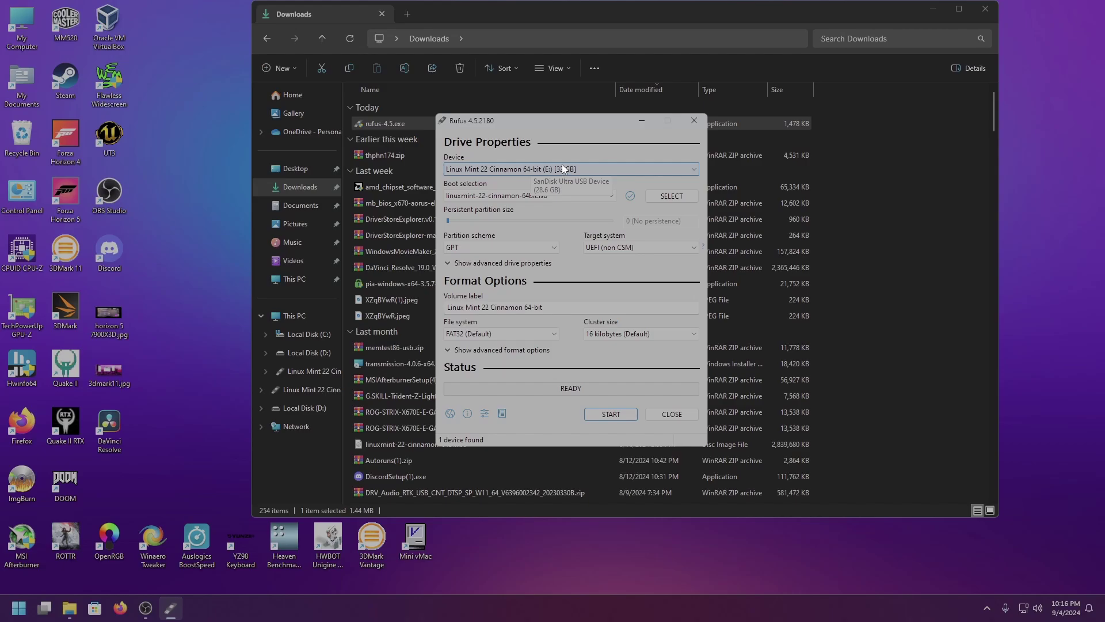
# Write the ISO to the USB drive in ISO Image mode, accepting the data-destruction warning.
pyautogui.click(614, 416)
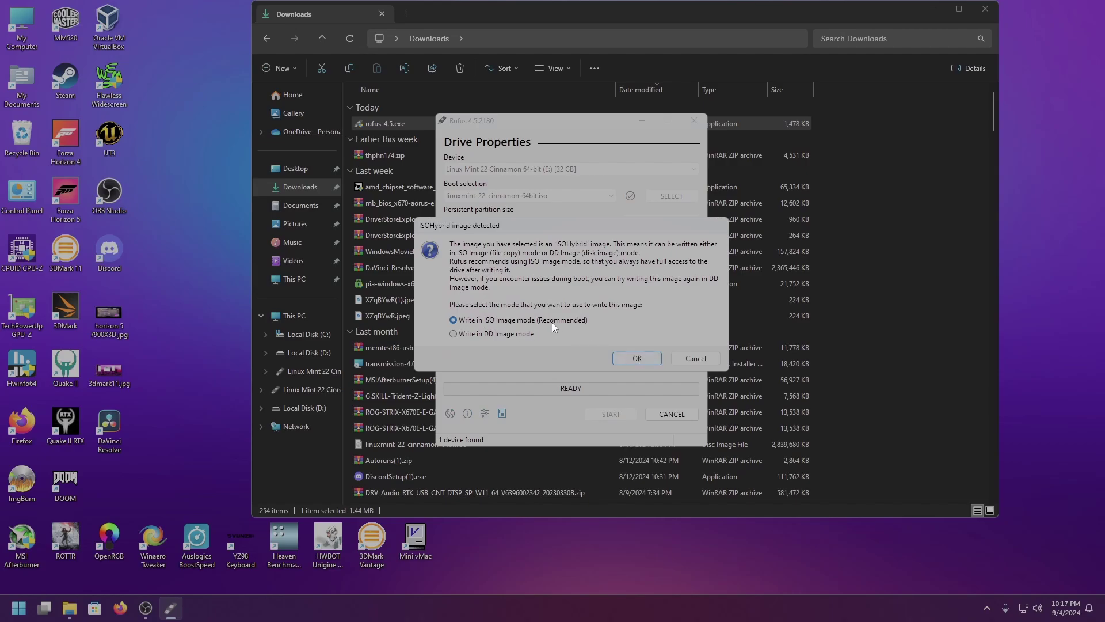
pyautogui.click(638, 359)
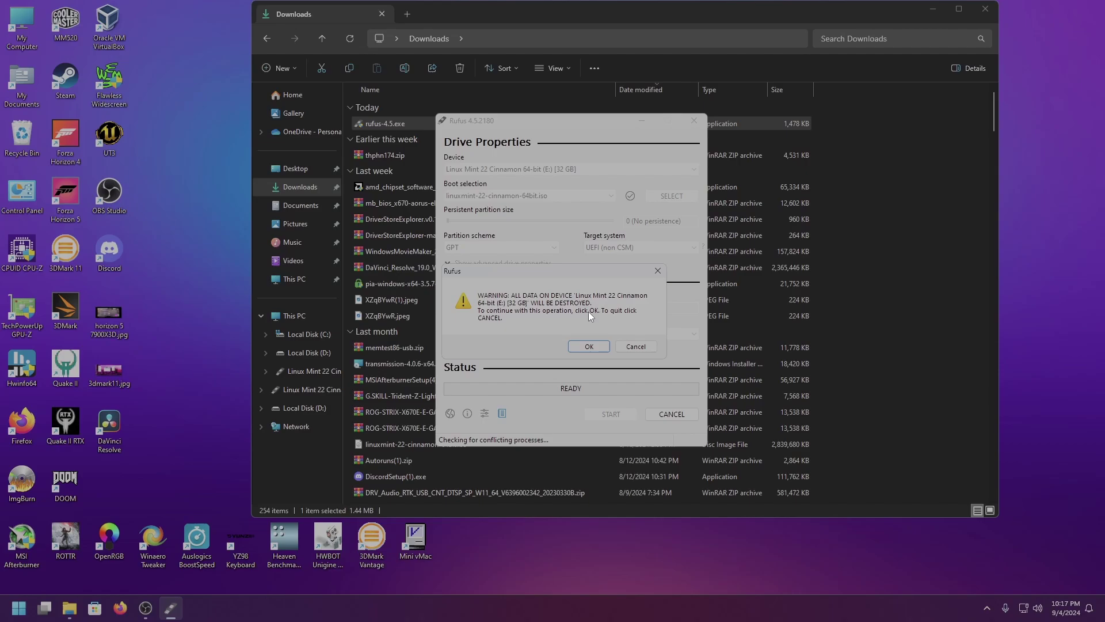
pyautogui.click(581, 346)
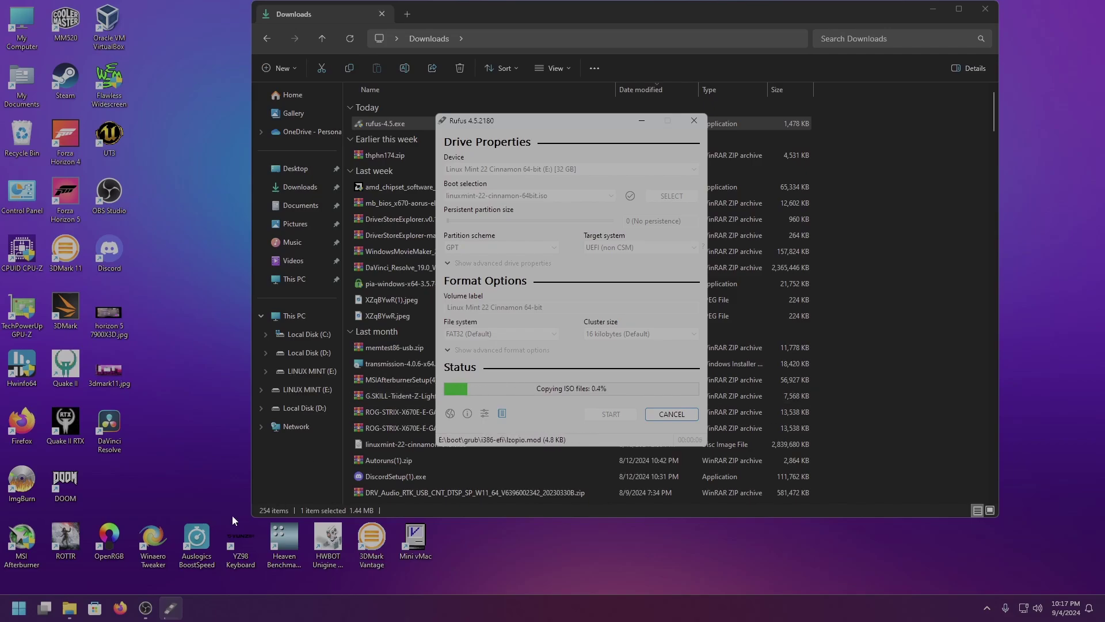
pyautogui.click(145, 608)
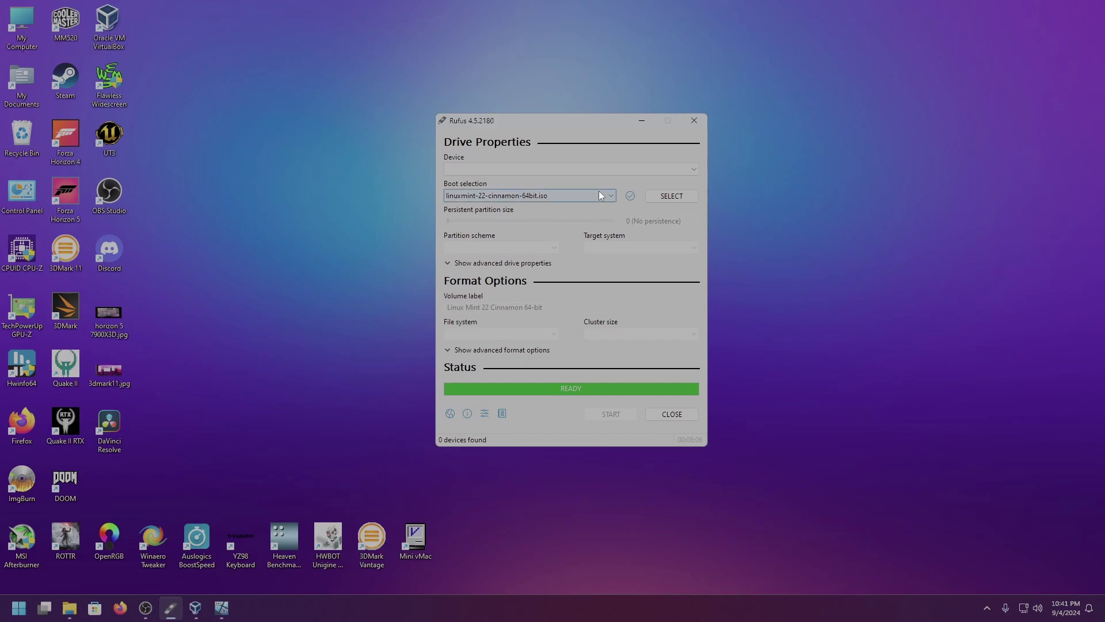
# Keep the Linux Mint ISO as boot selection, minimize Rufus and restore the Win 11 Home 2 VM.
pyautogui.click(577, 195)
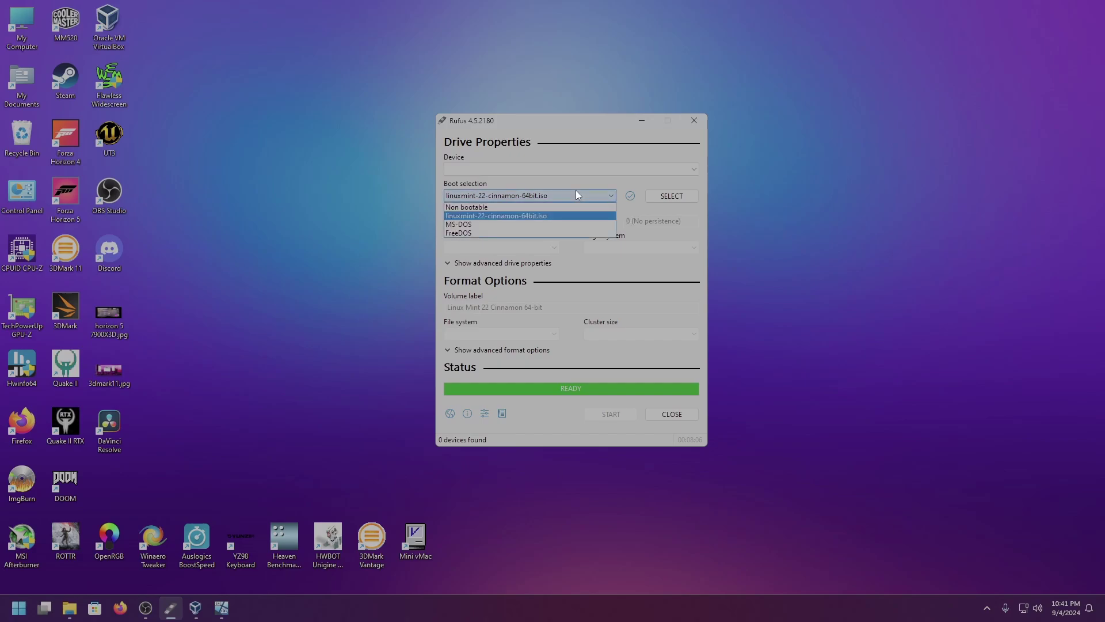
pyautogui.click(547, 215)
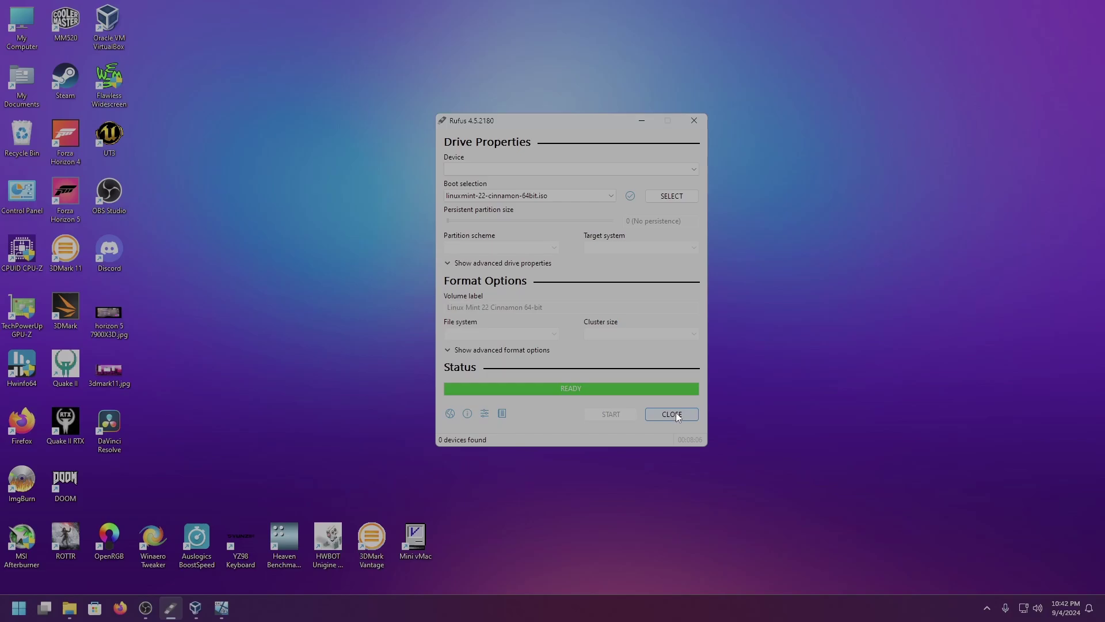
pyautogui.click(637, 119)
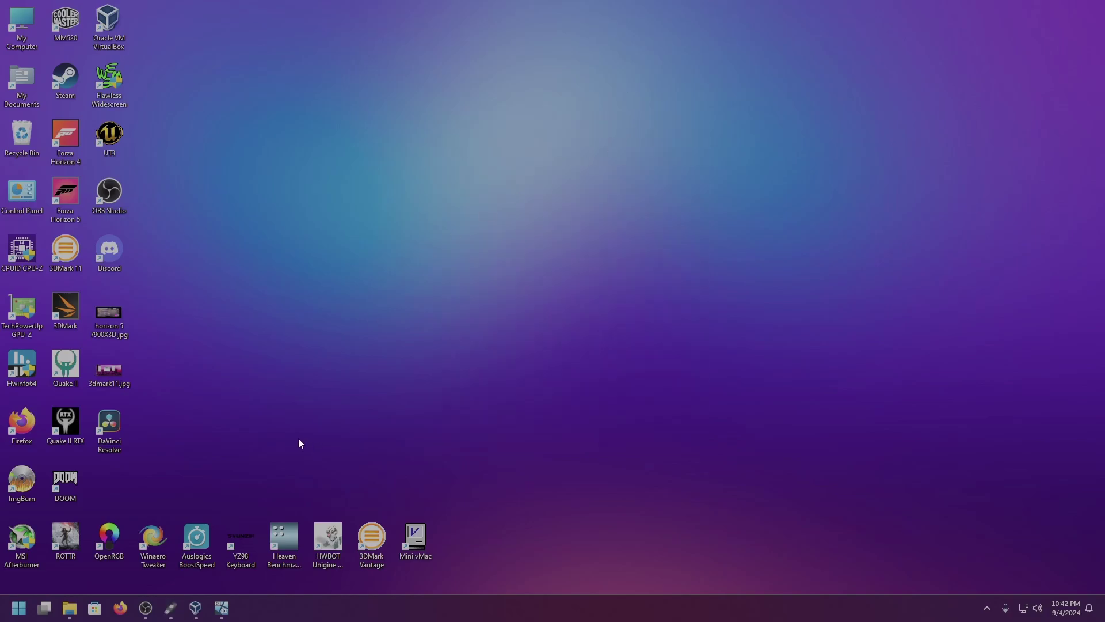
pyautogui.click(222, 608)
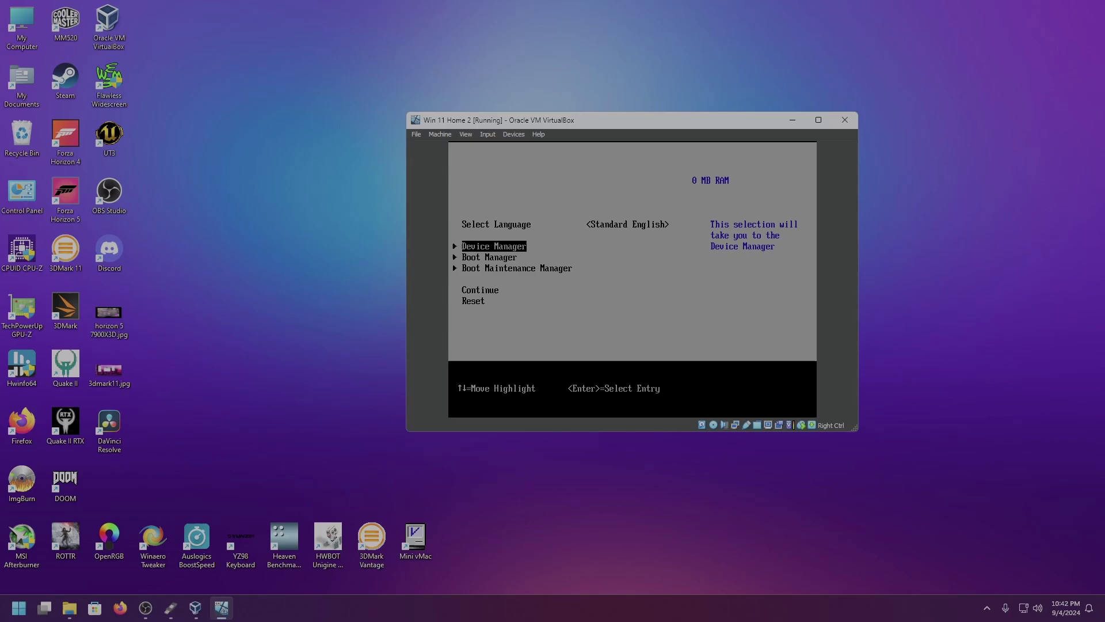
# Boot the VM from 'UEFI SanDisk Ultra' via the firmware Boot Manager.
pyautogui.press('Down')
pyautogui.press('Return')
pyautogui.press('Down')
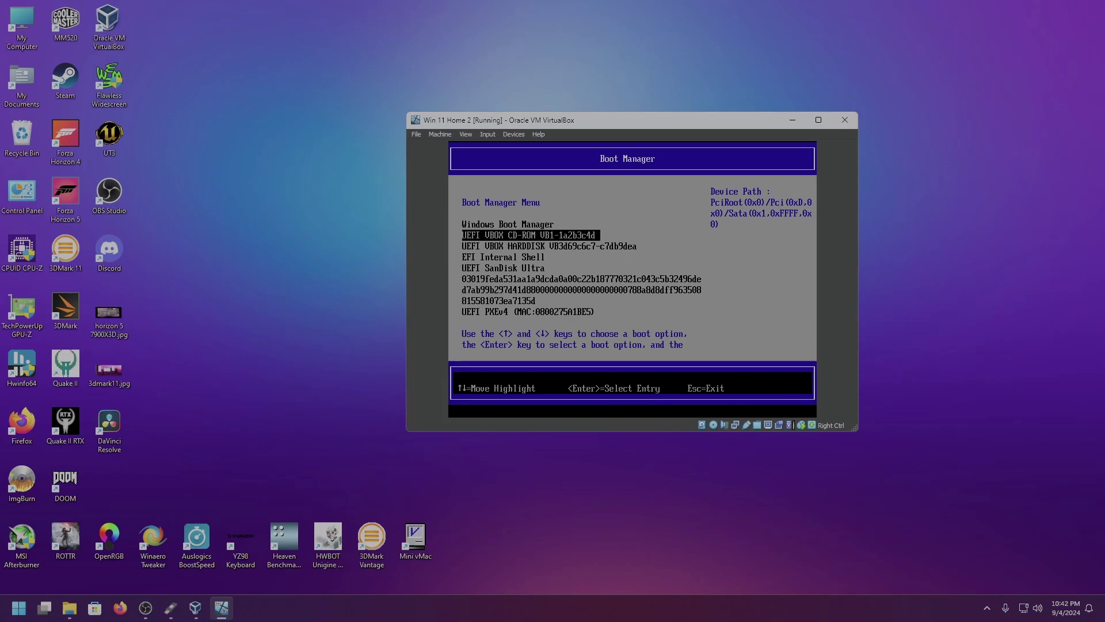
pyautogui.press('Down')
pyautogui.press('Down')
pyautogui.press('Down')
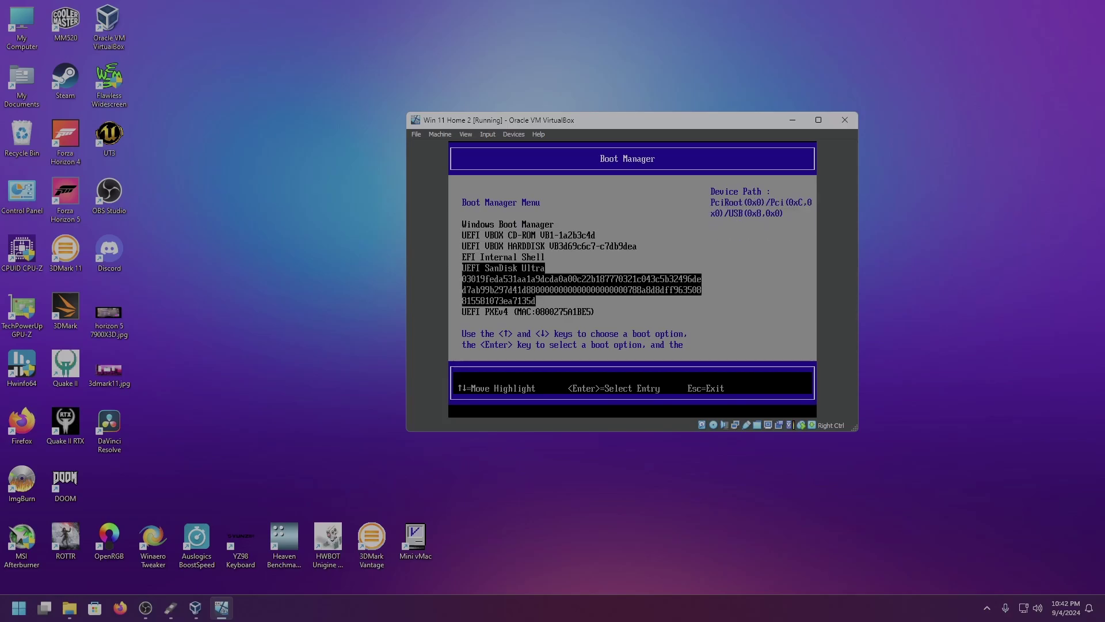
pyautogui.press('Return')
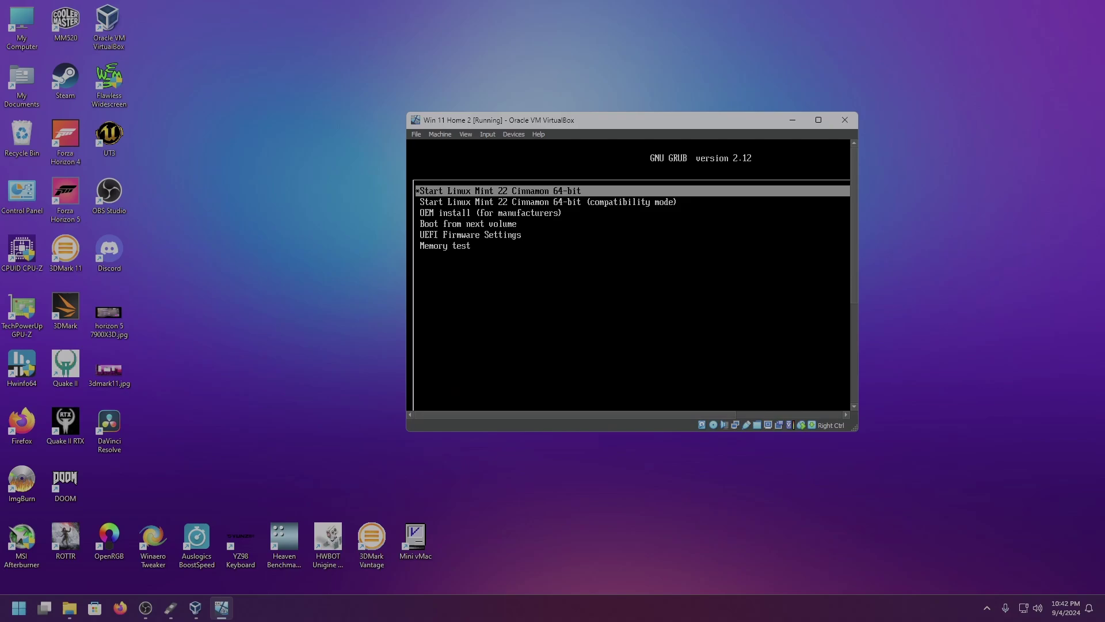
# Boot 'Start Linux Mint 22 Cinnamon 64-bit' from the GRUB menu.
pyautogui.press('Down')
pyautogui.press('Down')
pyautogui.press('Down')
pyautogui.press('Down')
pyautogui.press('Down')
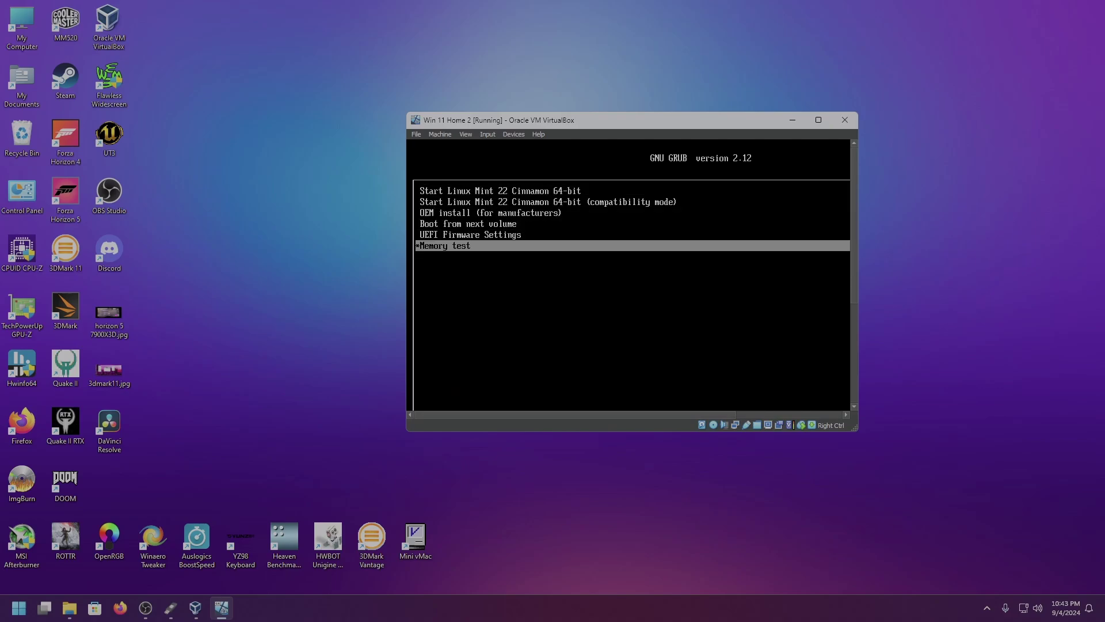
pyautogui.press('Up')
pyautogui.press('Up')
pyautogui.press('Up')
pyautogui.press('Up')
pyautogui.press('Up')
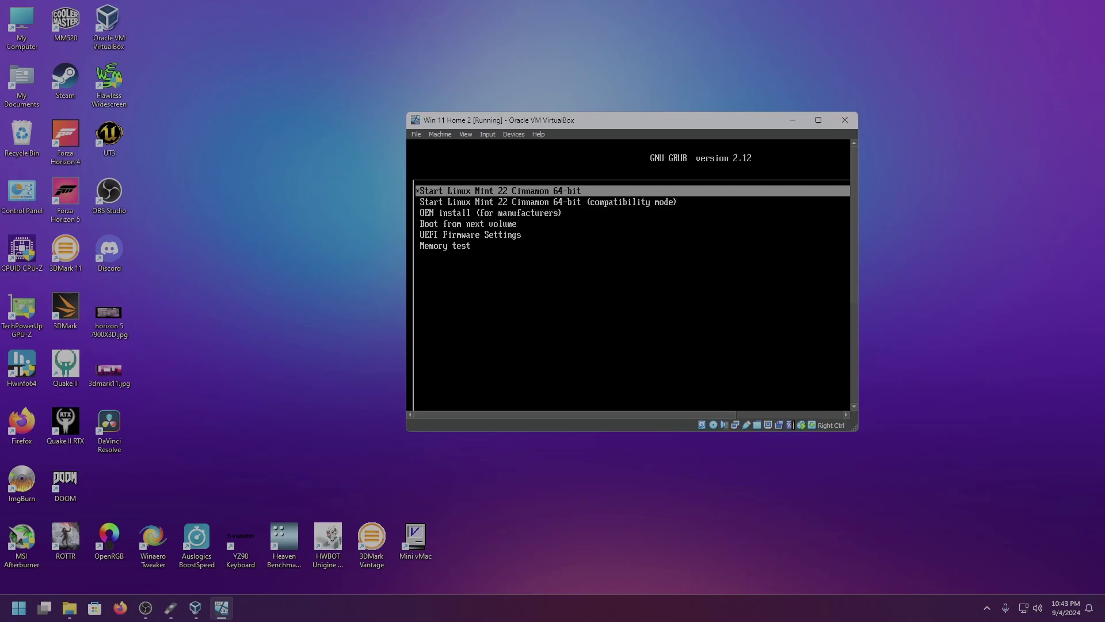
pyautogui.press('Return')
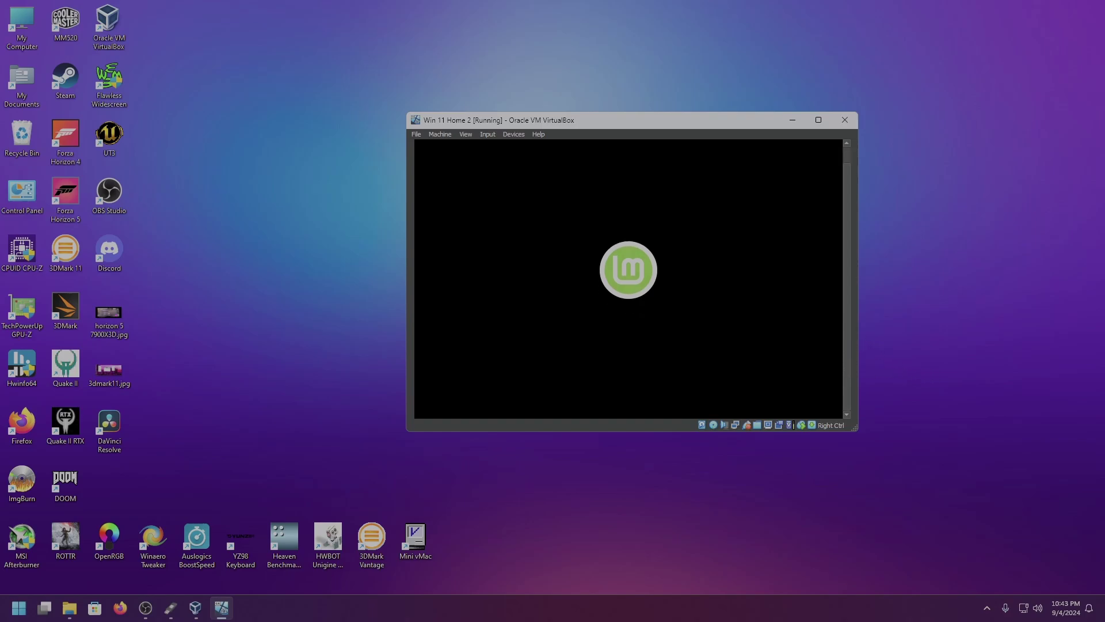
# Bring Rufus forward and minimize it again while the Mint live desktop loads in VirtualBox.
pyautogui.click(170, 608)
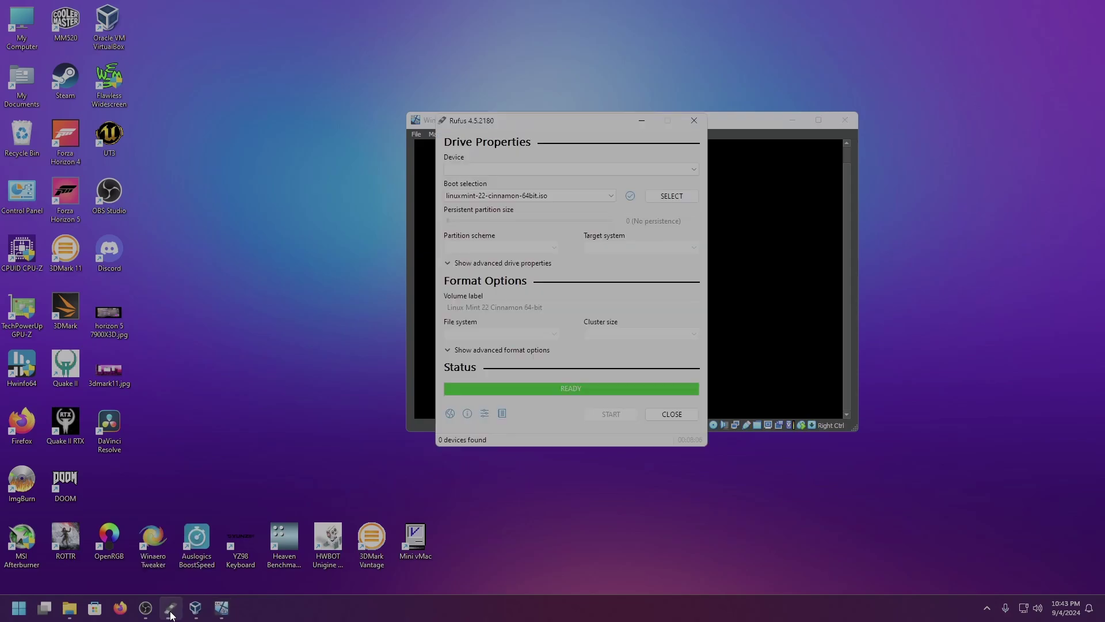
pyautogui.click(641, 121)
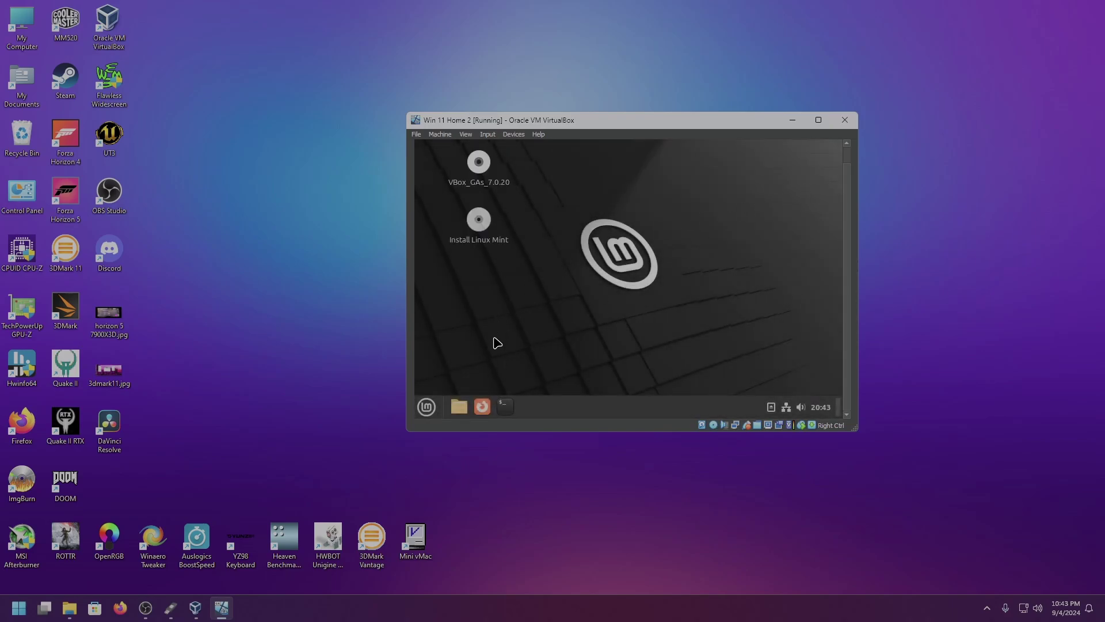
# Open and close the guest's Mint menu, close Rufus completely, then bring OBS Studio forward.
pyautogui.click(426, 407)
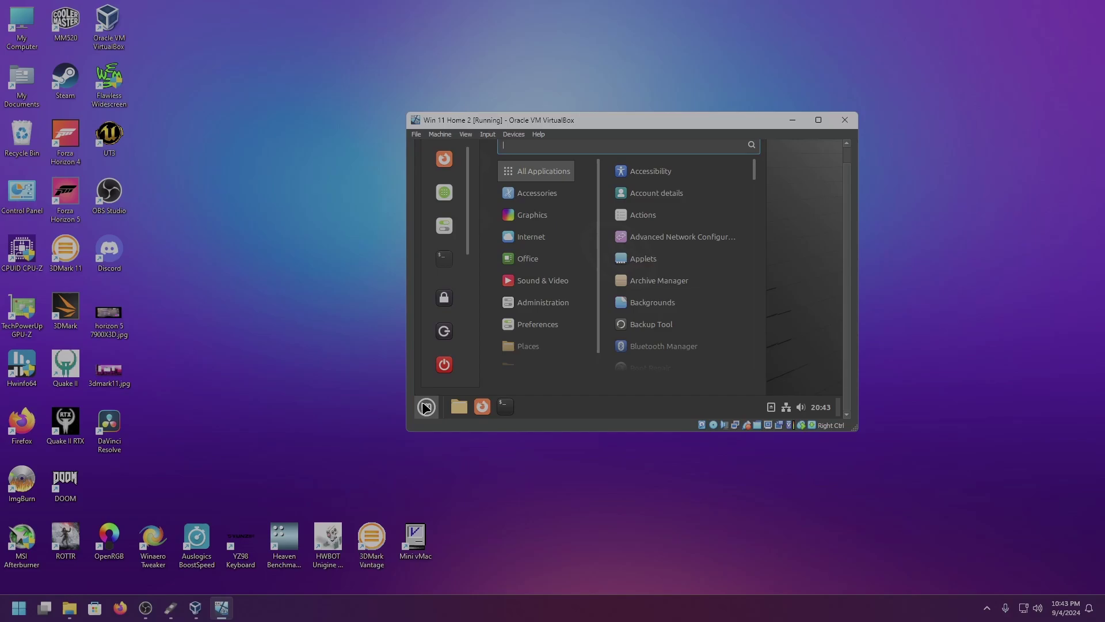
pyautogui.click(426, 407)
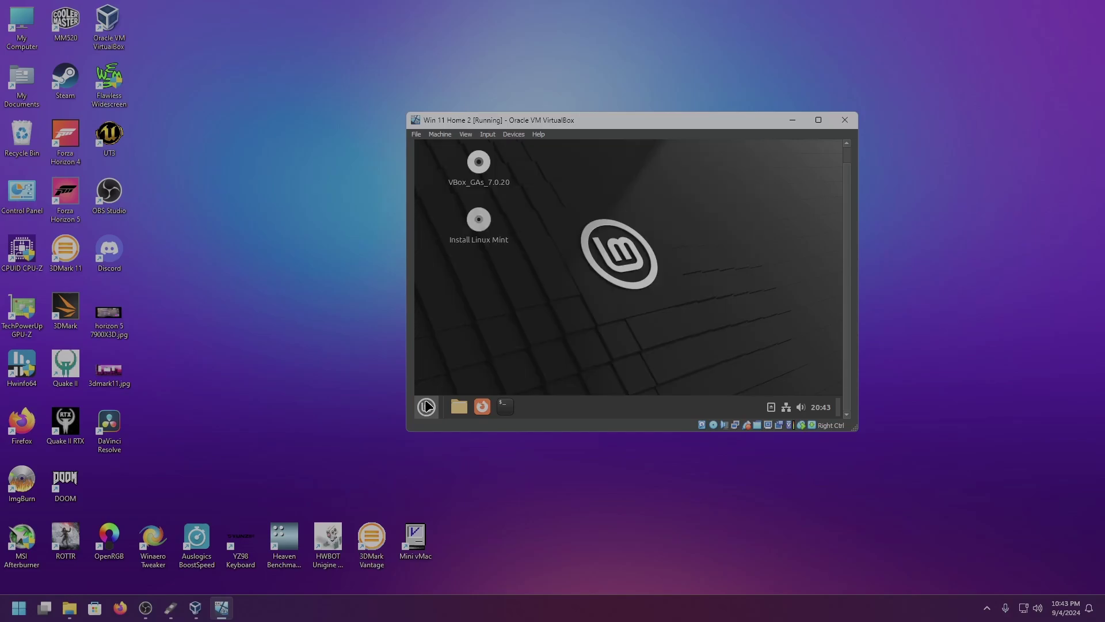
pyautogui.click(171, 608)
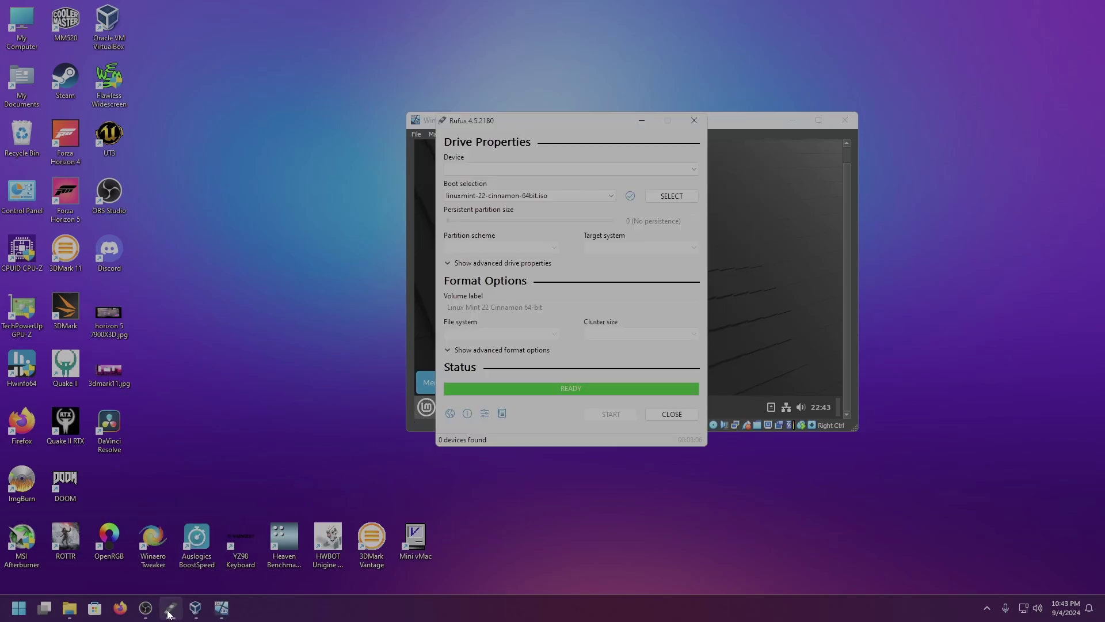
pyautogui.click(694, 120)
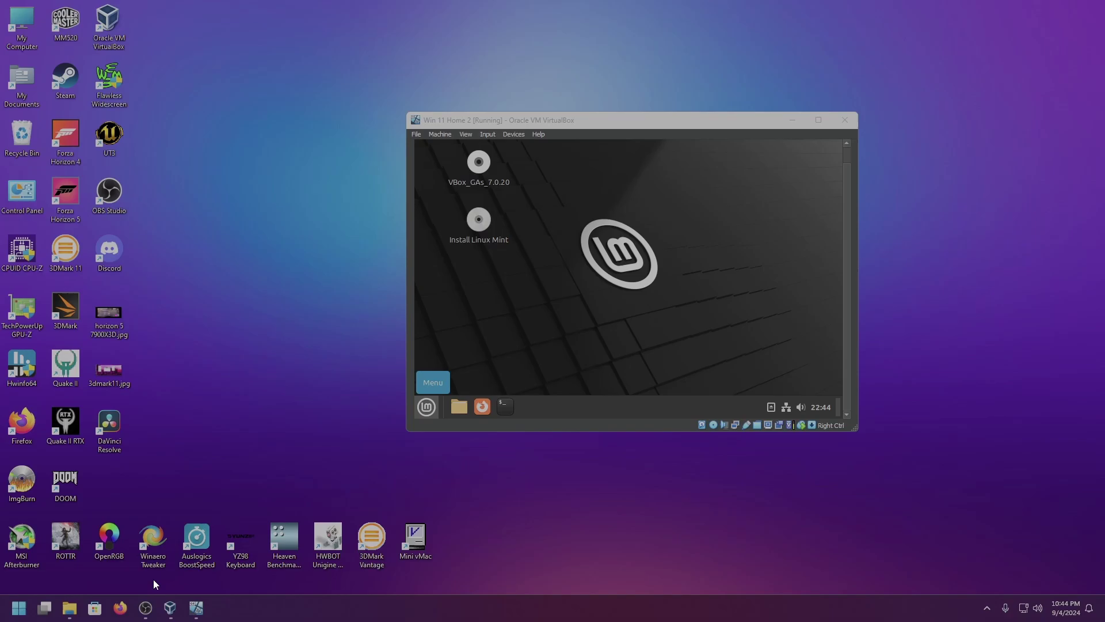
pyautogui.click(145, 608)
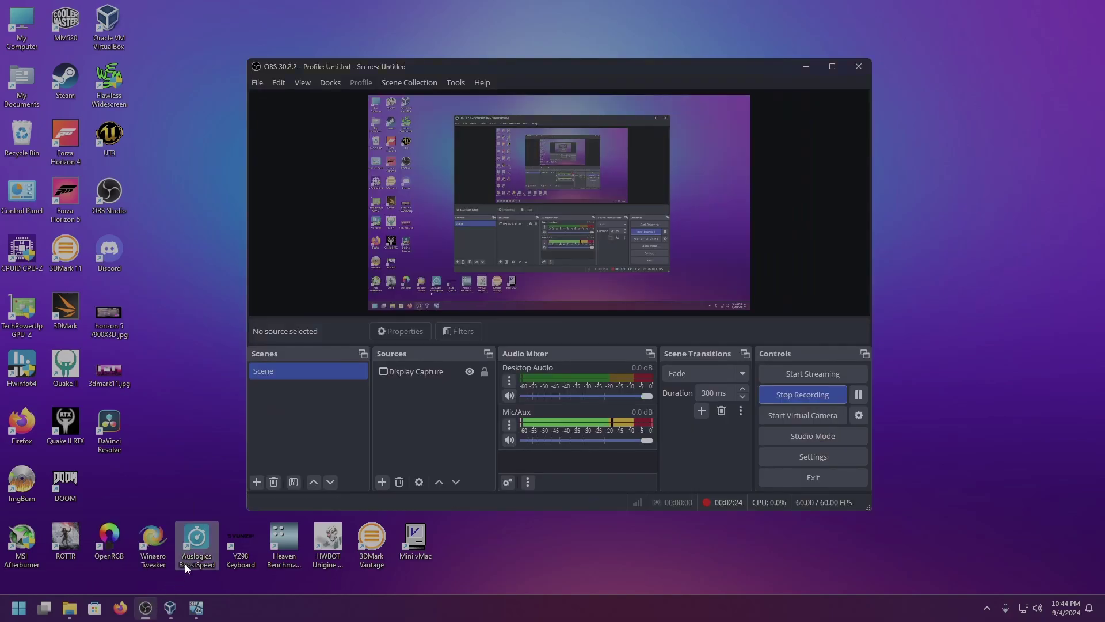